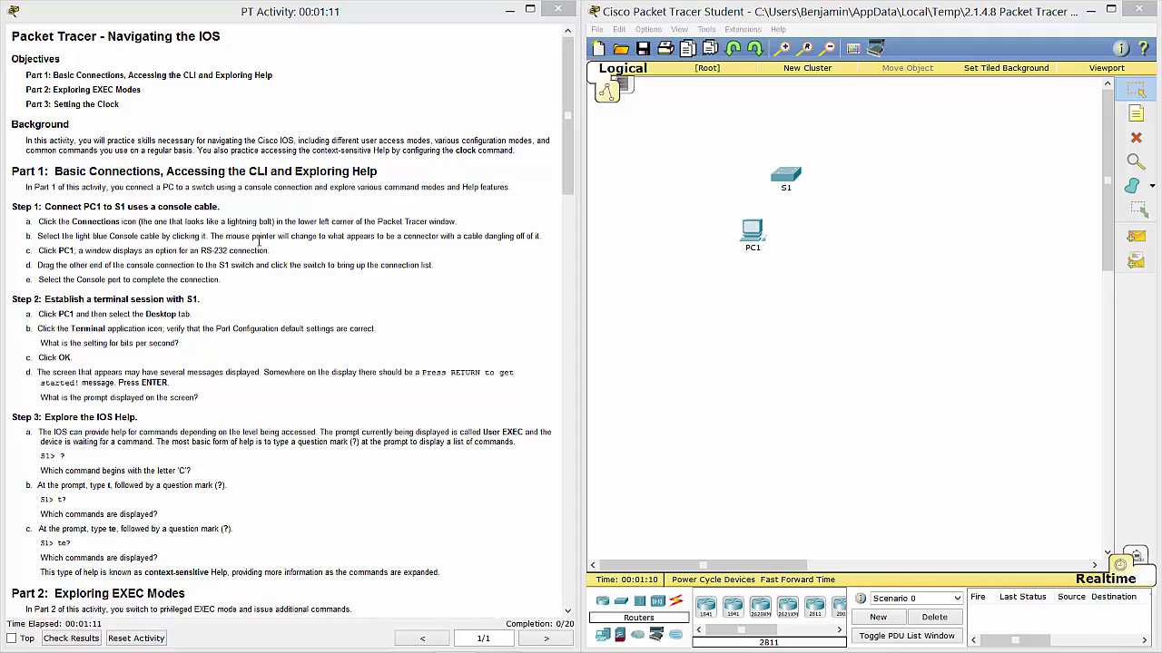
Step: Connect PC1's RS 232 port to the Console port on switch S1 with a console cable
left_click(677, 603)
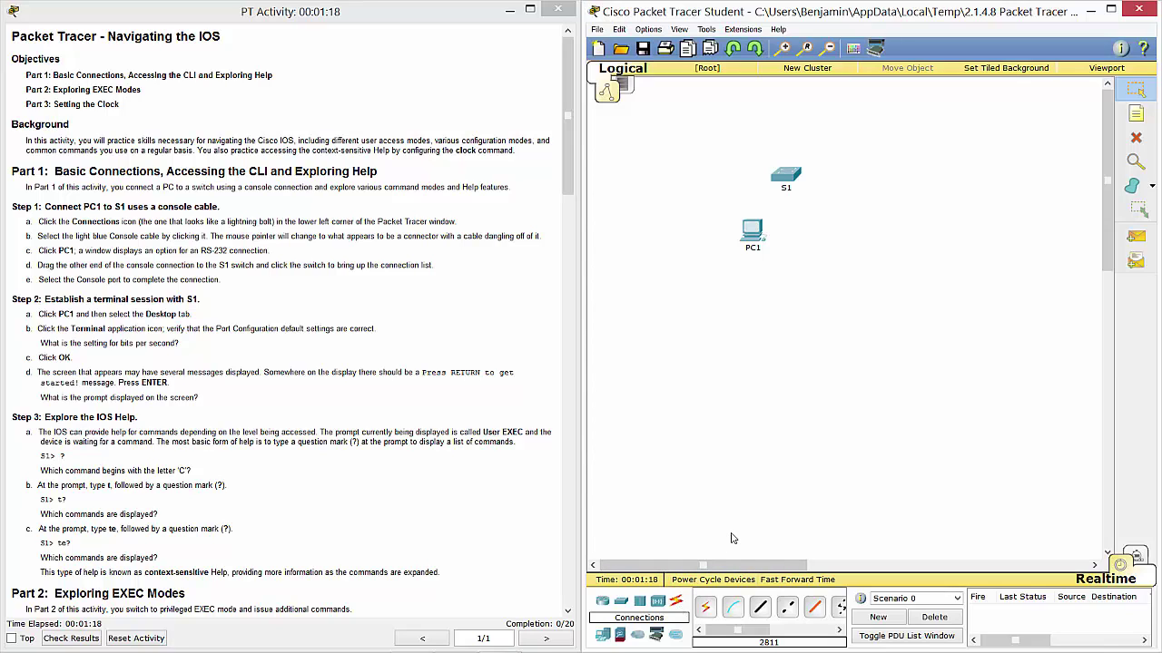
left_click(732, 609)
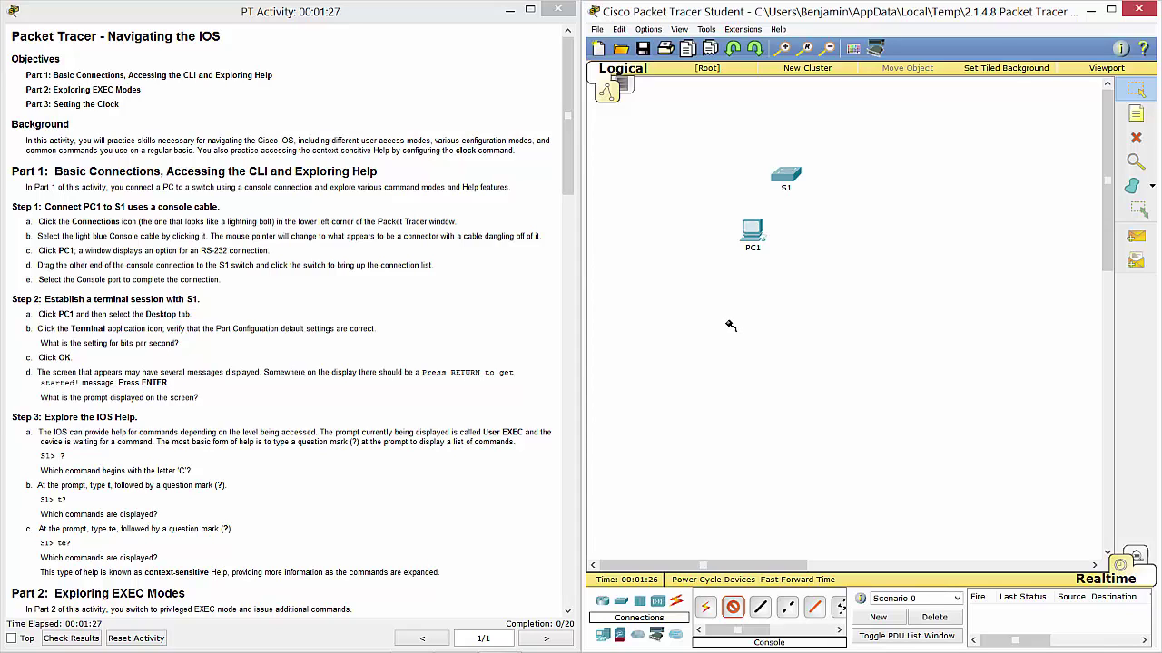
left_click(753, 227)
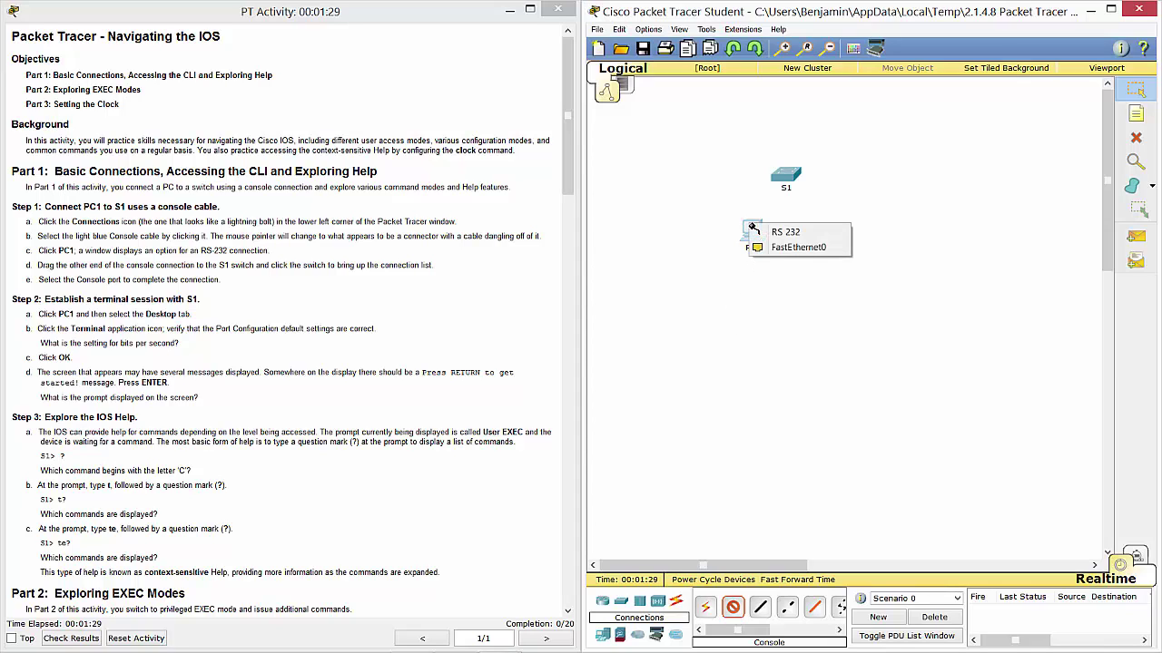
left_click(808, 235)
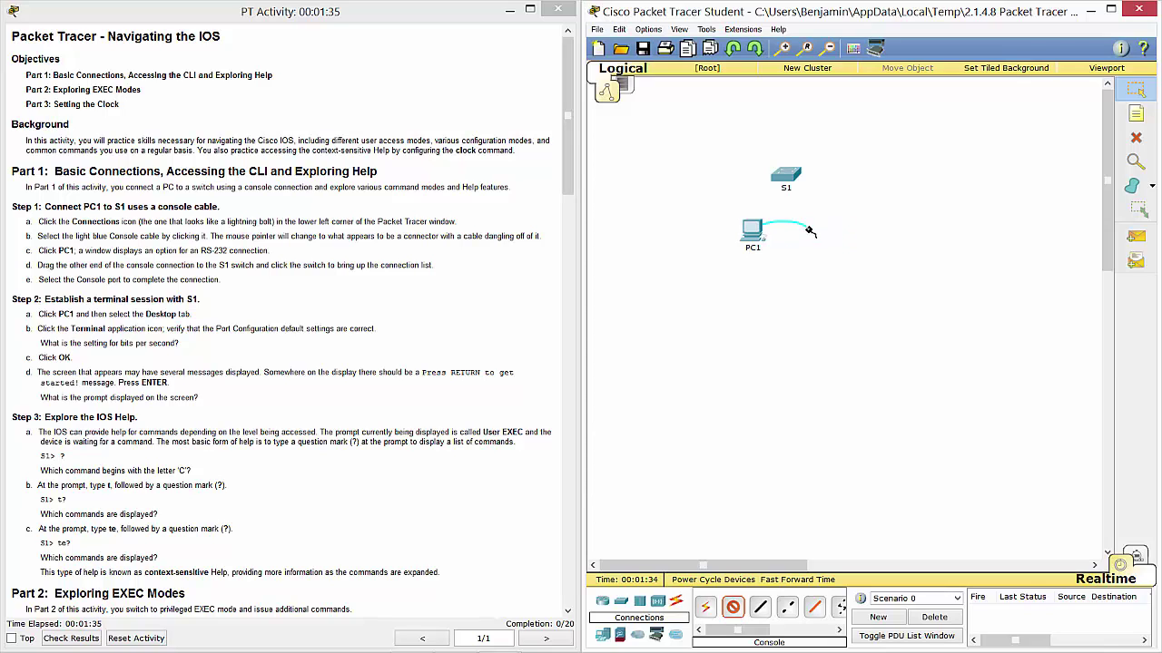
left_click(785, 178)
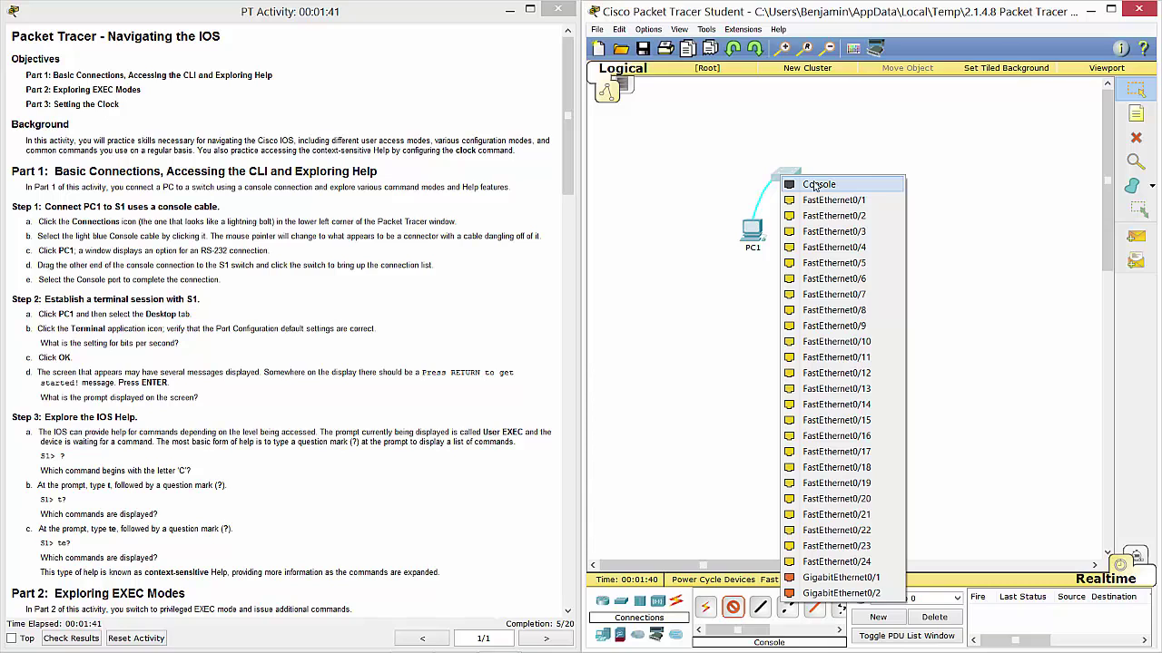
left_click(816, 186)
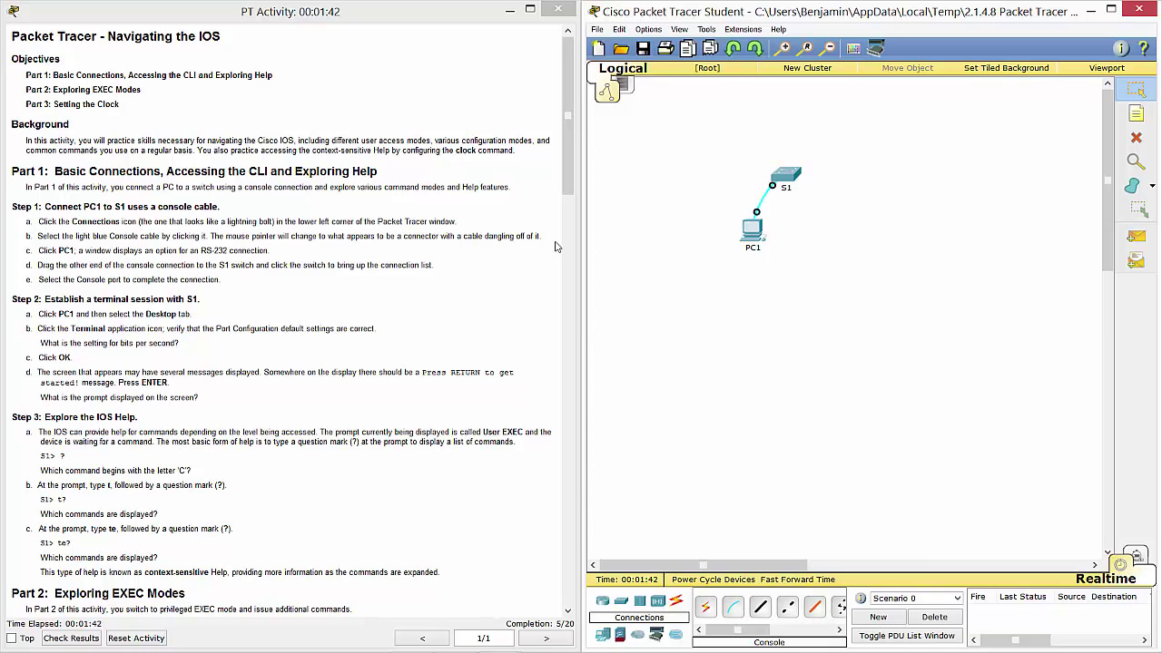
Step: Start a terminal session with S1 from PC1 using the default port configuration, and place the PC1 window clear of the instructions
scroll(220, 283, "down", 3)
scroll(221, 283, "down", 3)
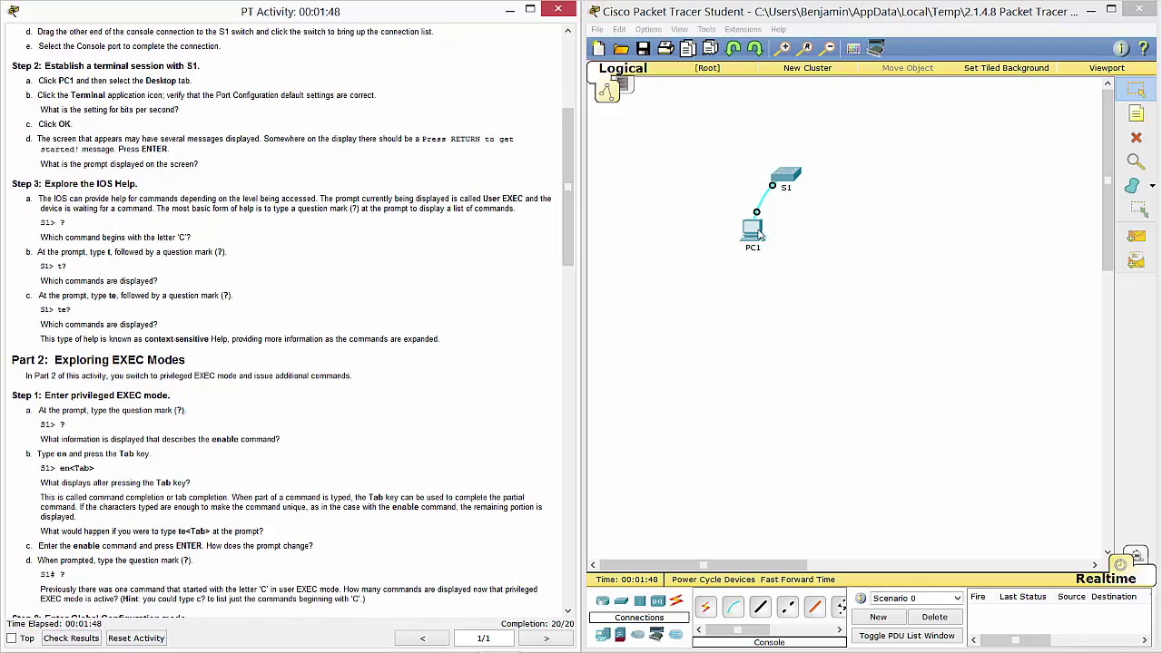
left_click(758, 234)
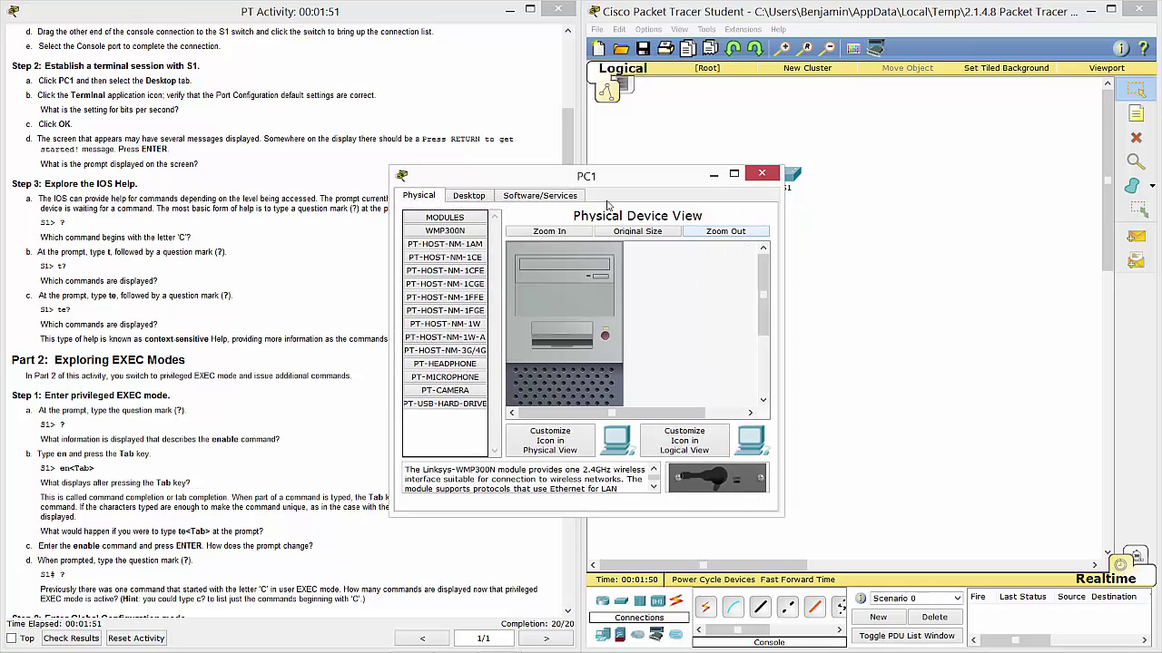
left_click(485, 201)
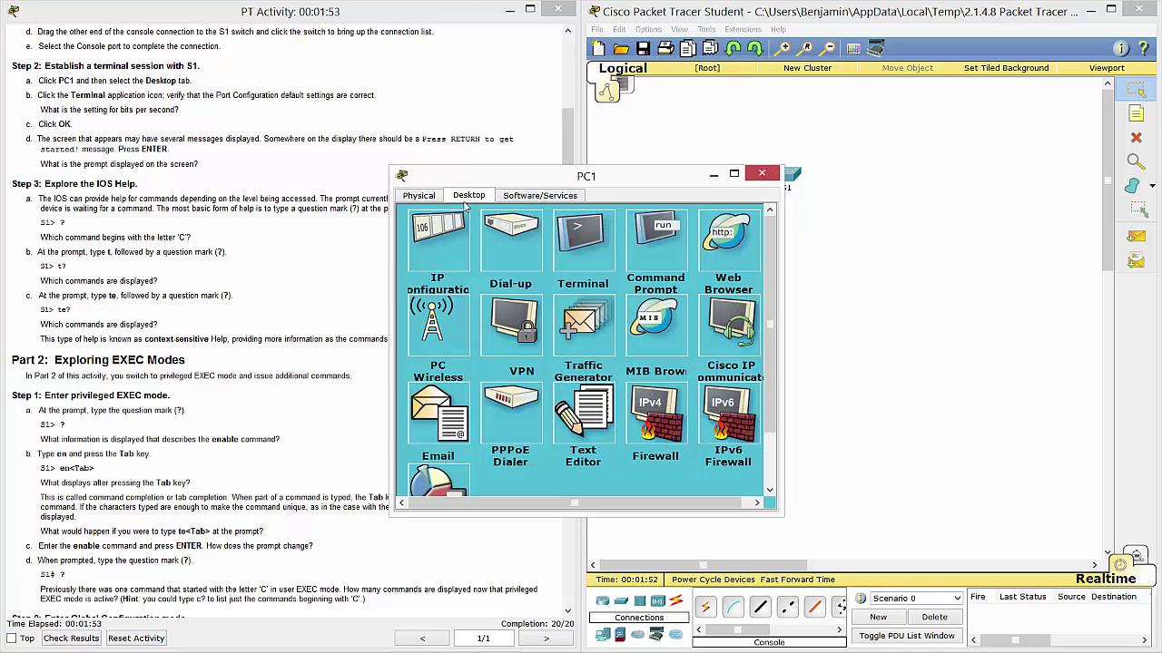
left_click(573, 258)
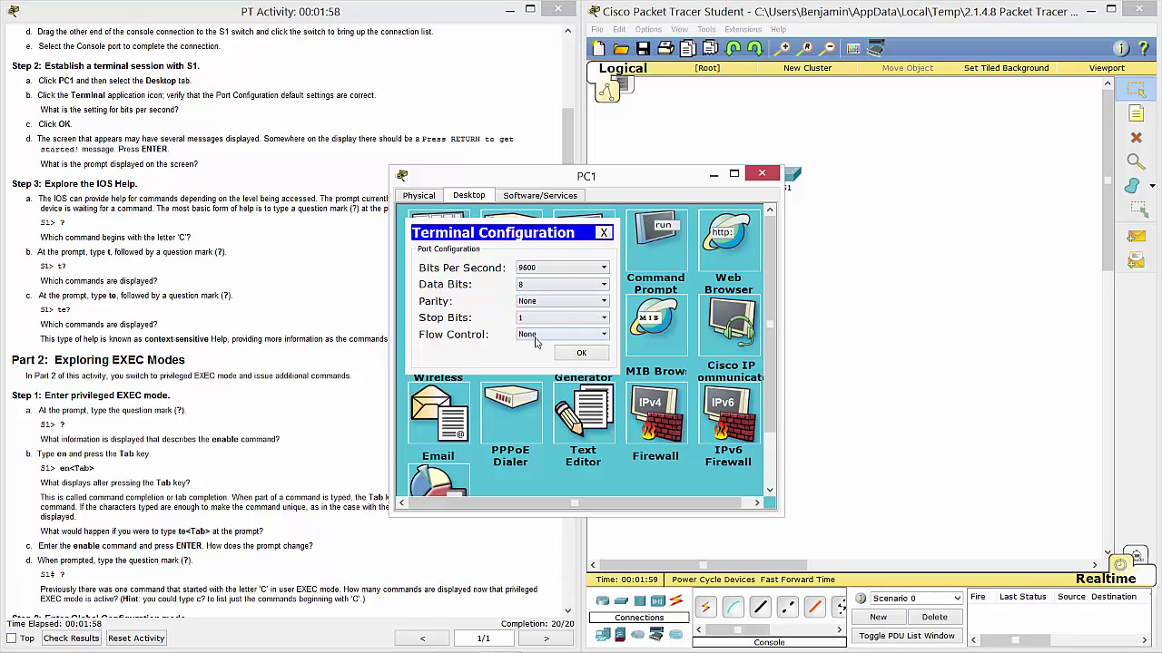
left_click(581, 354)
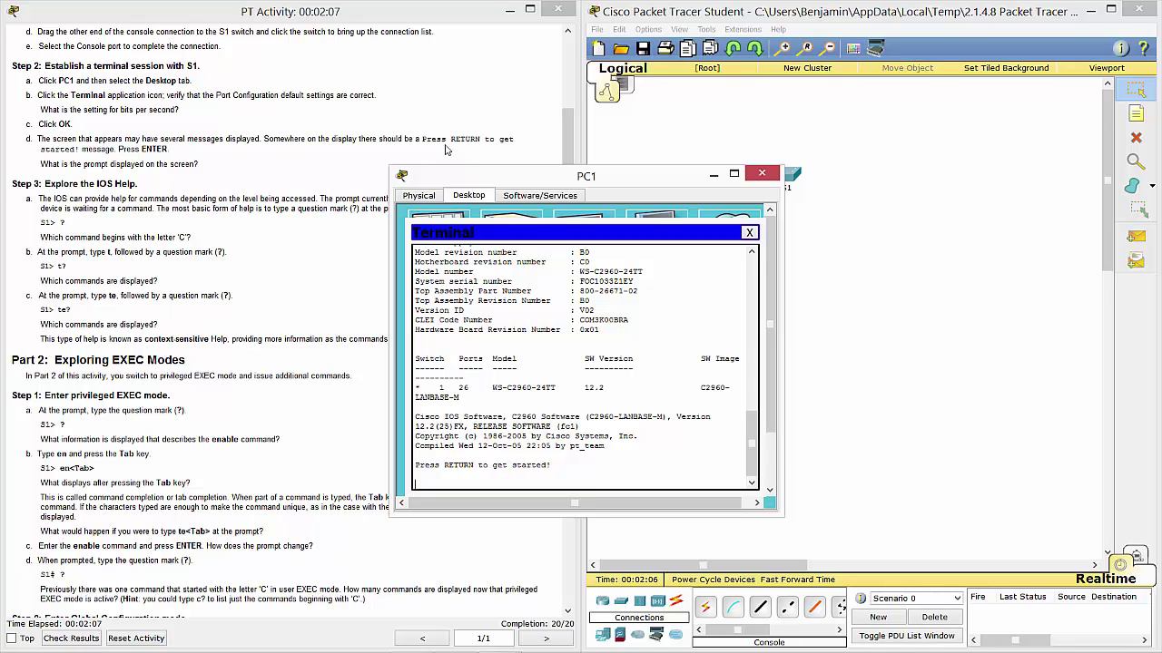
left_click_drag(606, 187, 738, 206)
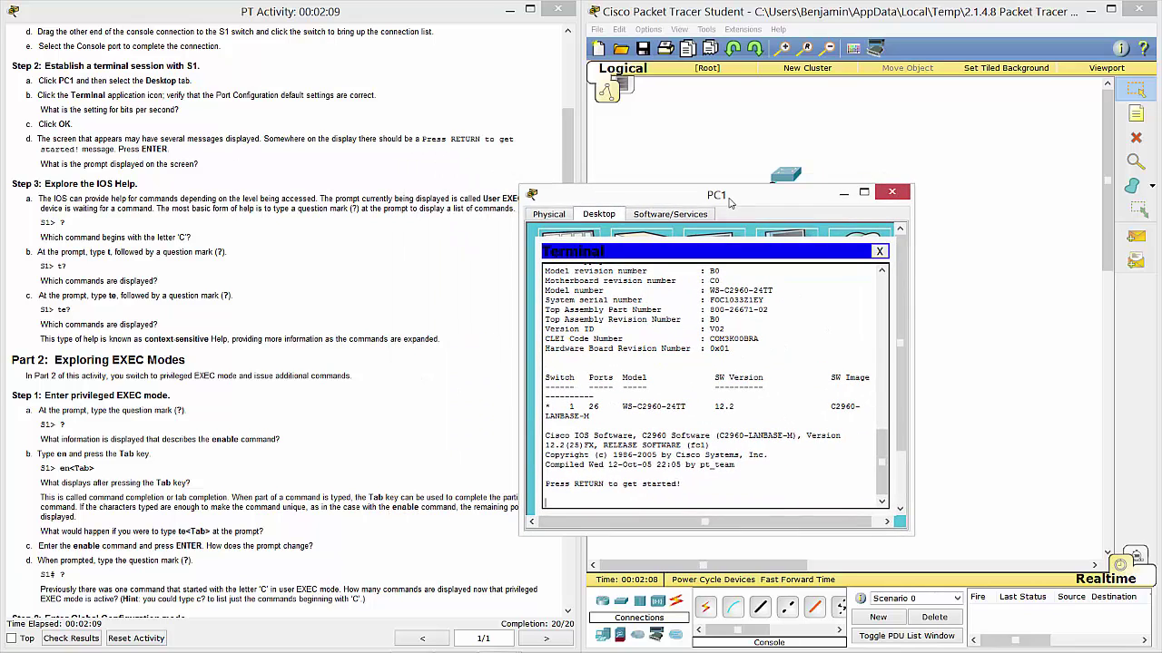
key("Return")
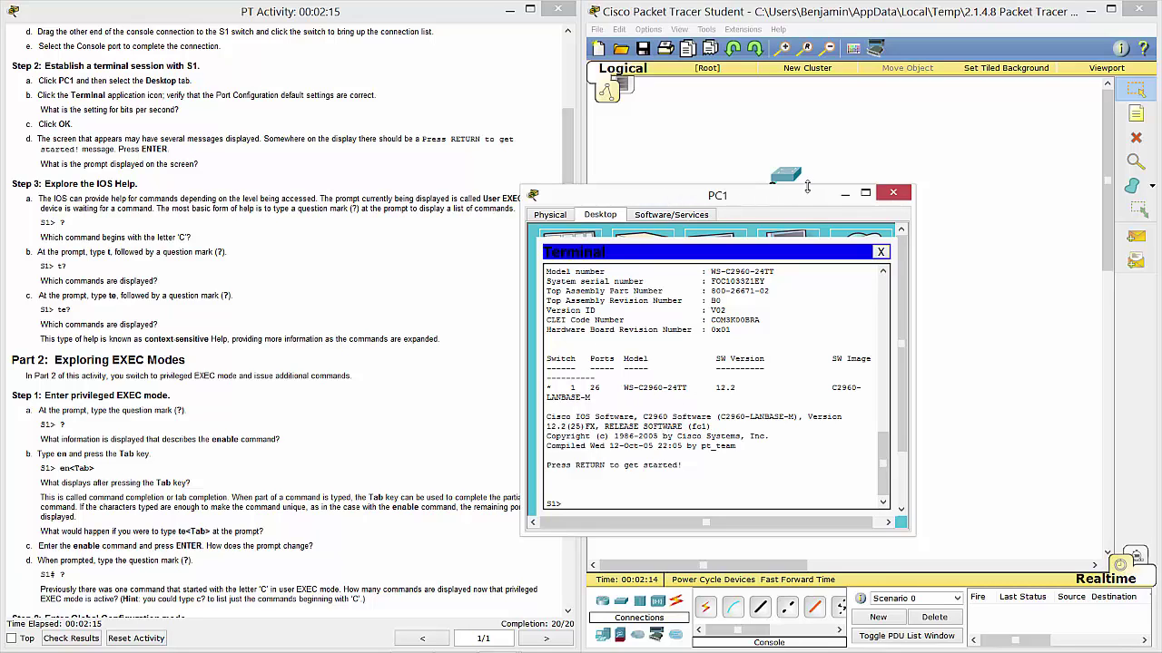
left_click_drag(660, 200, 793, 202)
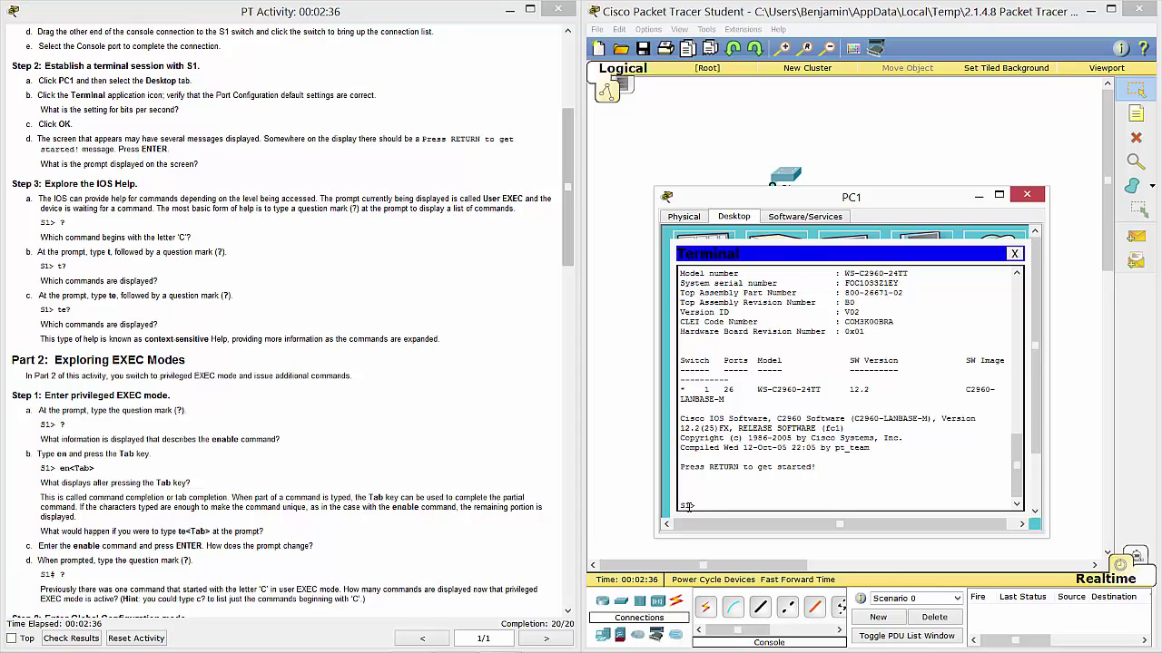
Step: Use context-sensitive help at the S1> prompt to list all user EXEC commands and those starting with t, te and tel
type("?")
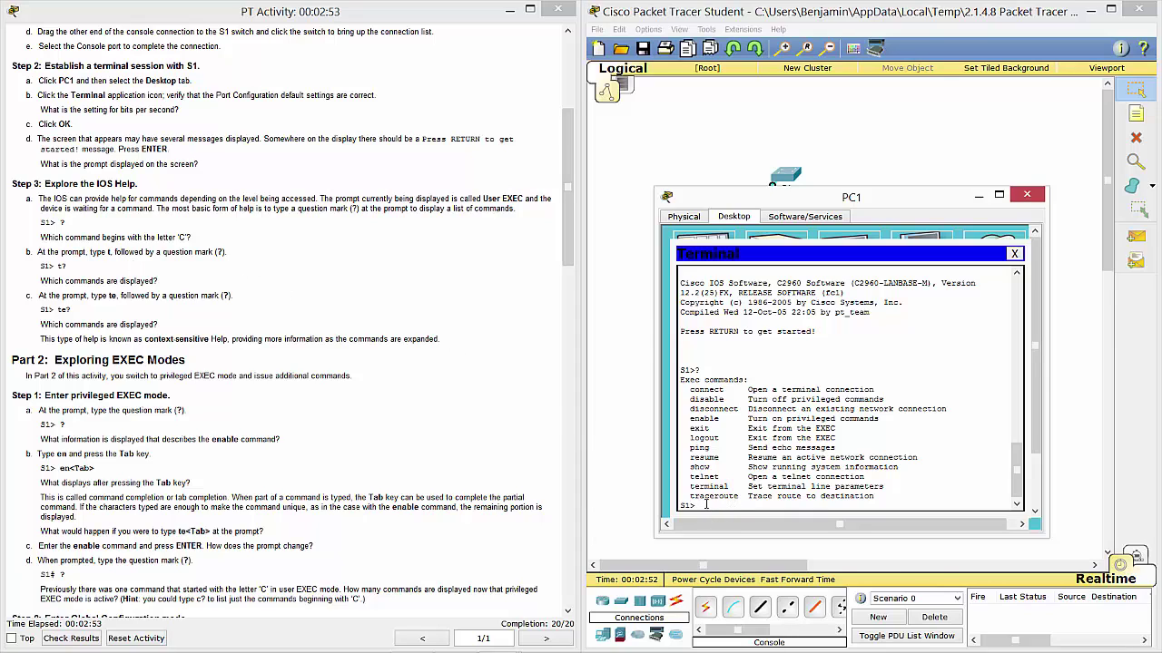
type("t?")
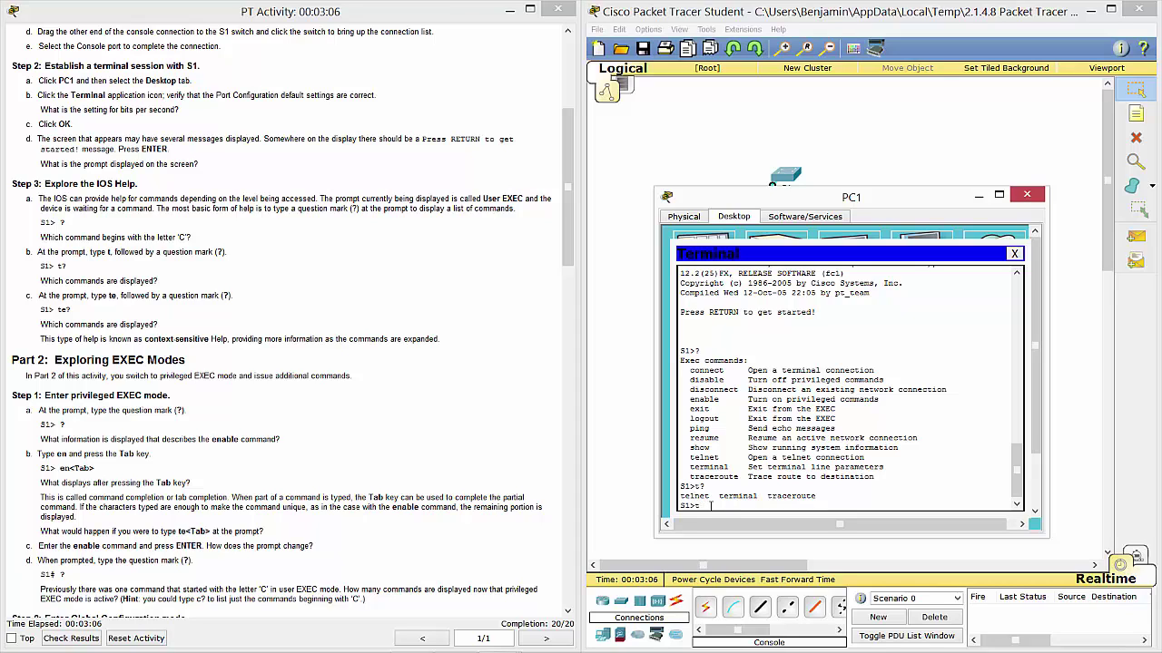
type("te?")
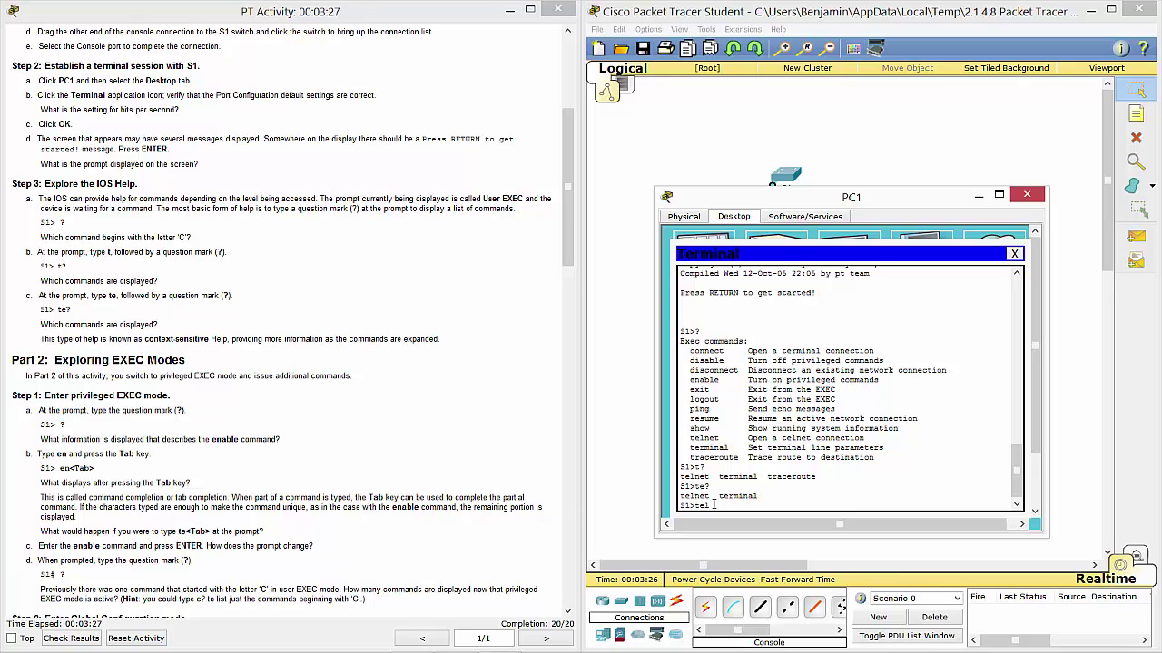
type("?")
key("BackSpace")
key("BackSpace")
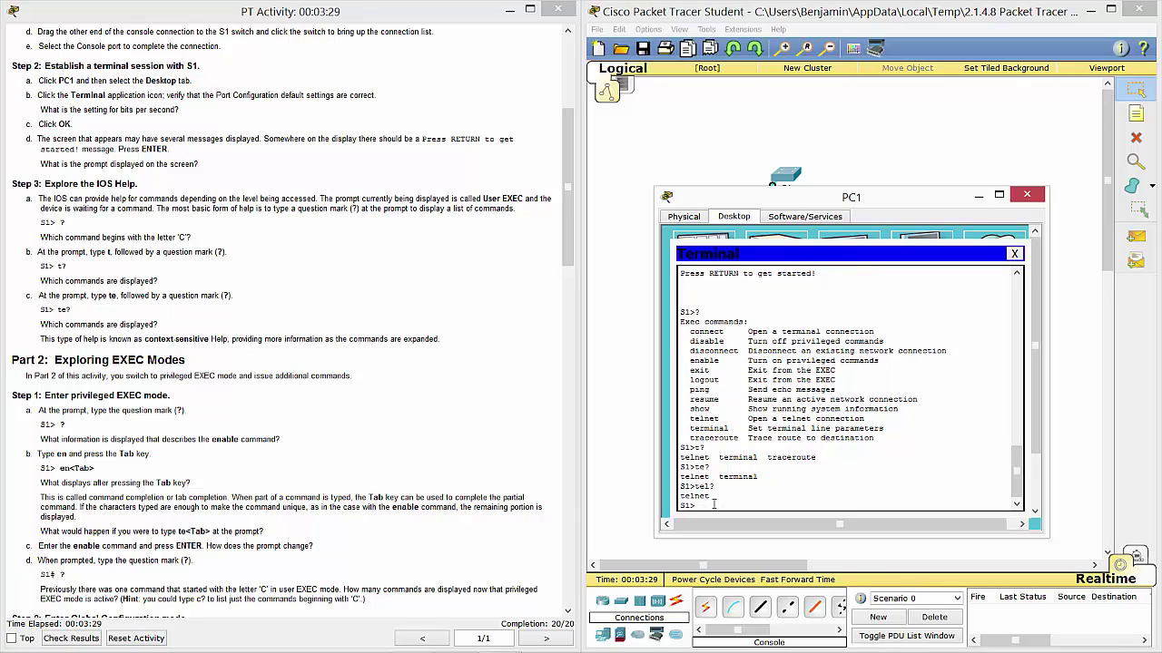
type("?")
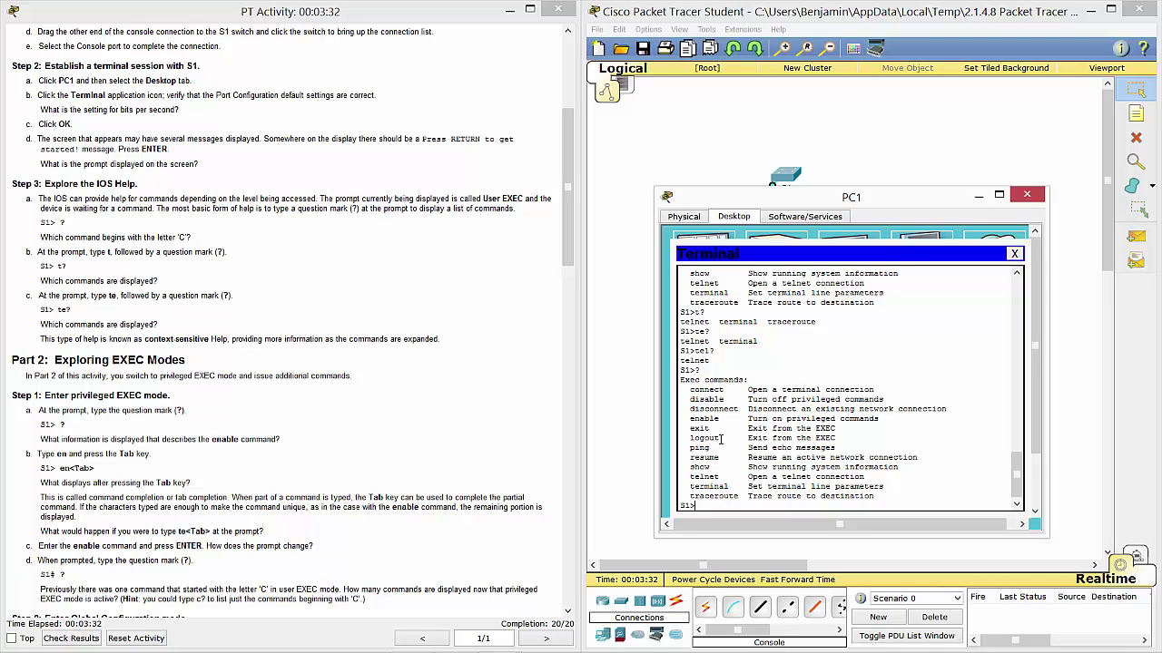
type("t?")
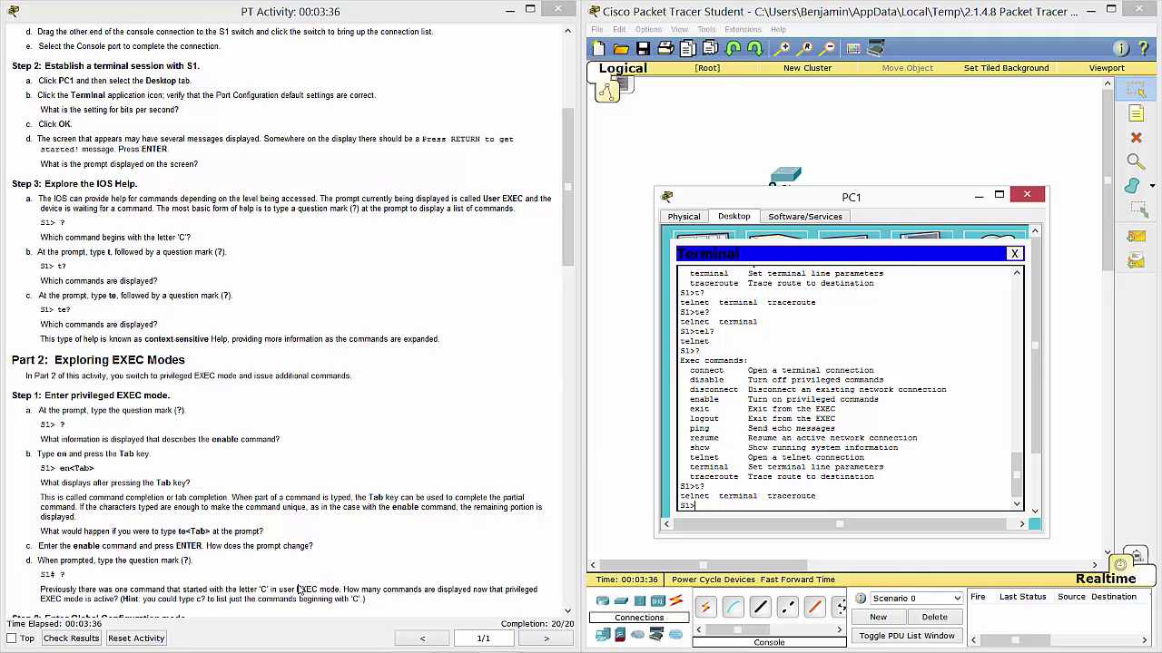
Step: Read the Part 2 instructions on EXEC modes, and list the user EXEC commands on S1 to find the enable description
left_click(360, 494)
scroll(360, 493, "down", 2)
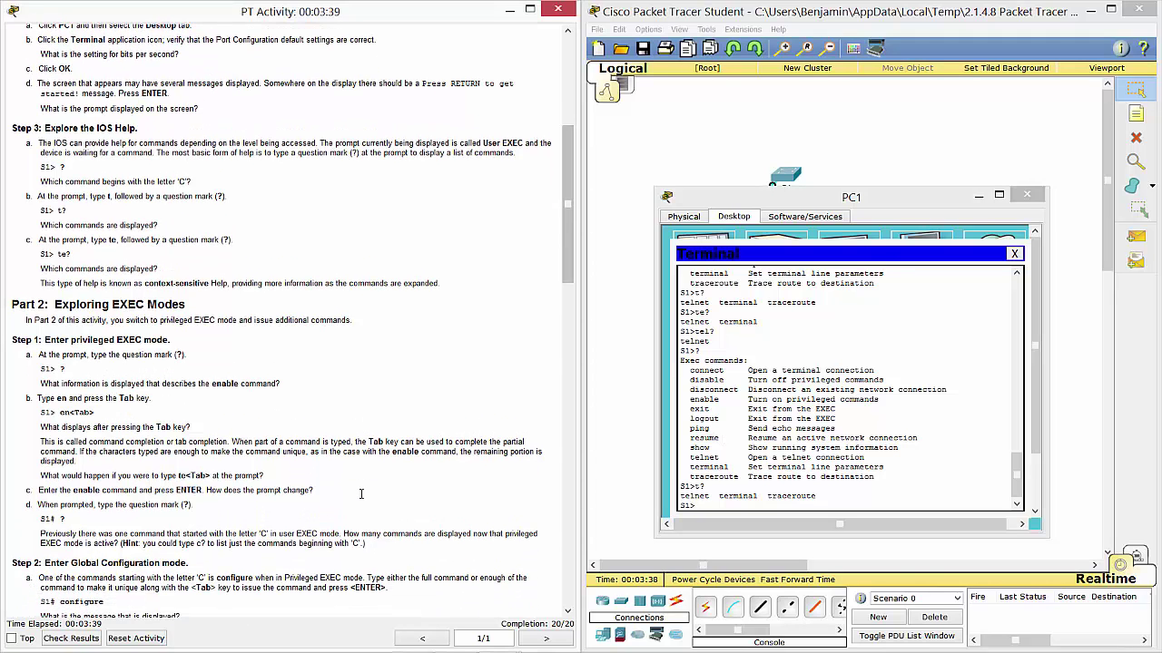
scroll(360, 494, "down", 2)
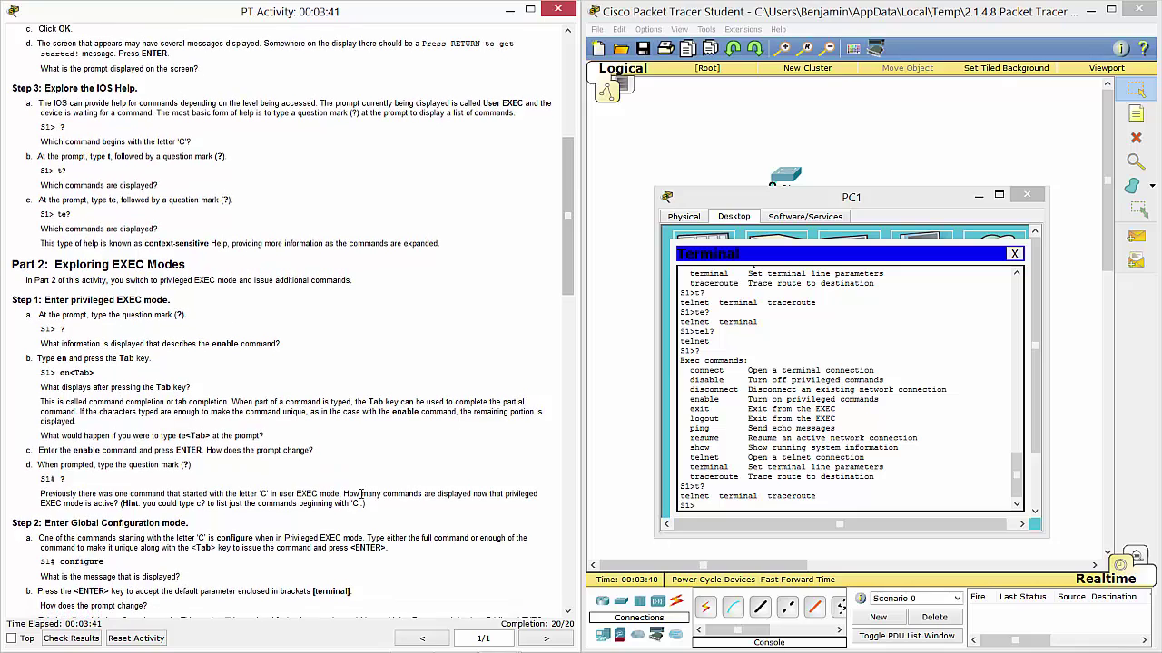
scroll(361, 494, "down", 2)
scroll(360, 494, "down", 1)
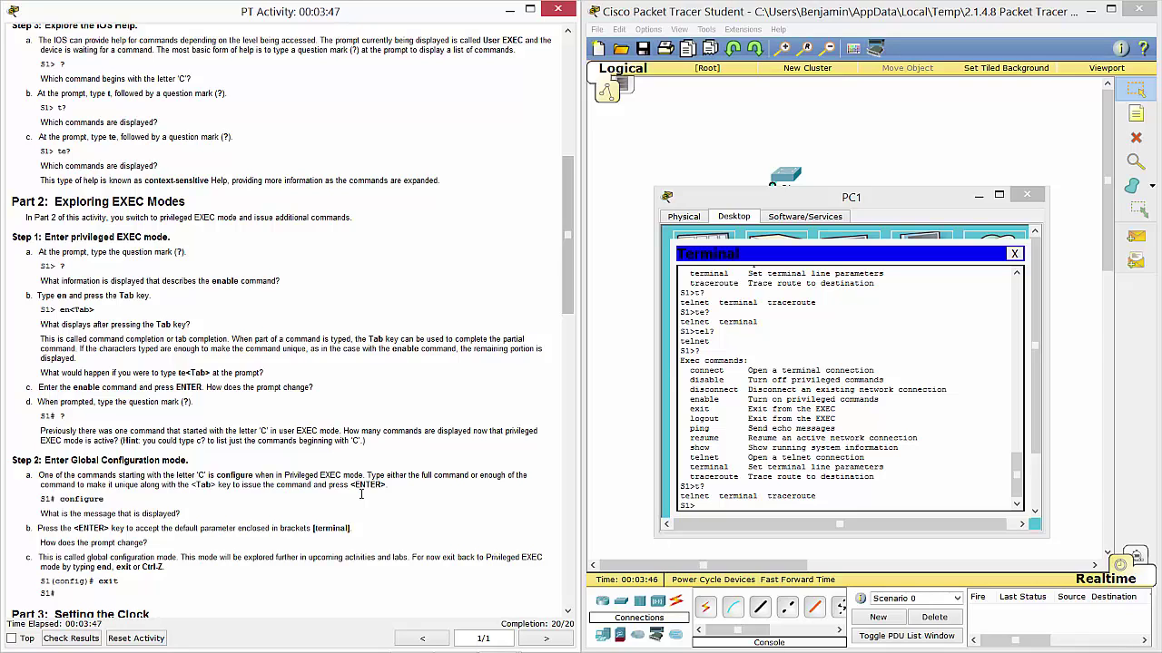
scroll(360, 493, "down", 1)
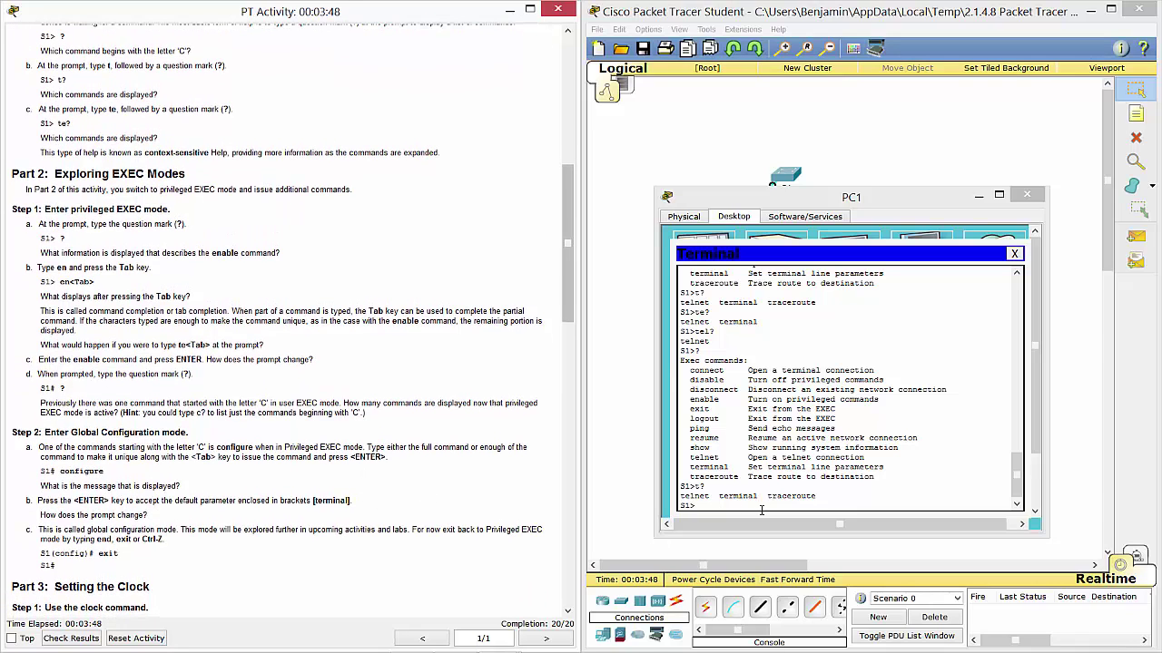
left_click(742, 507)
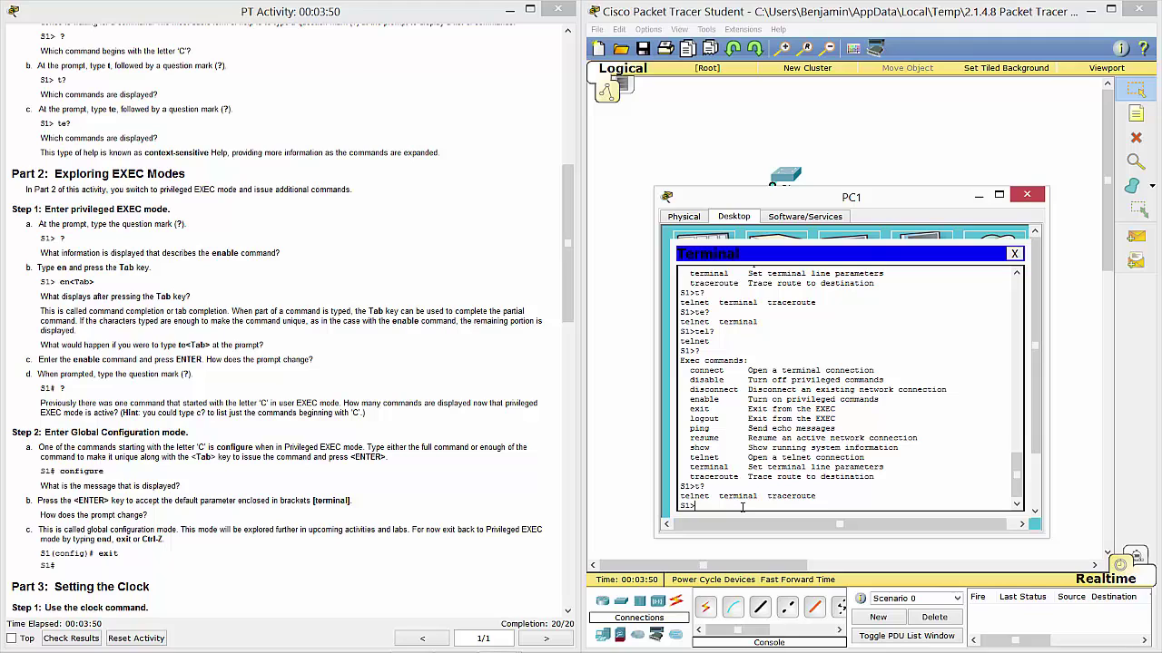
type("?")
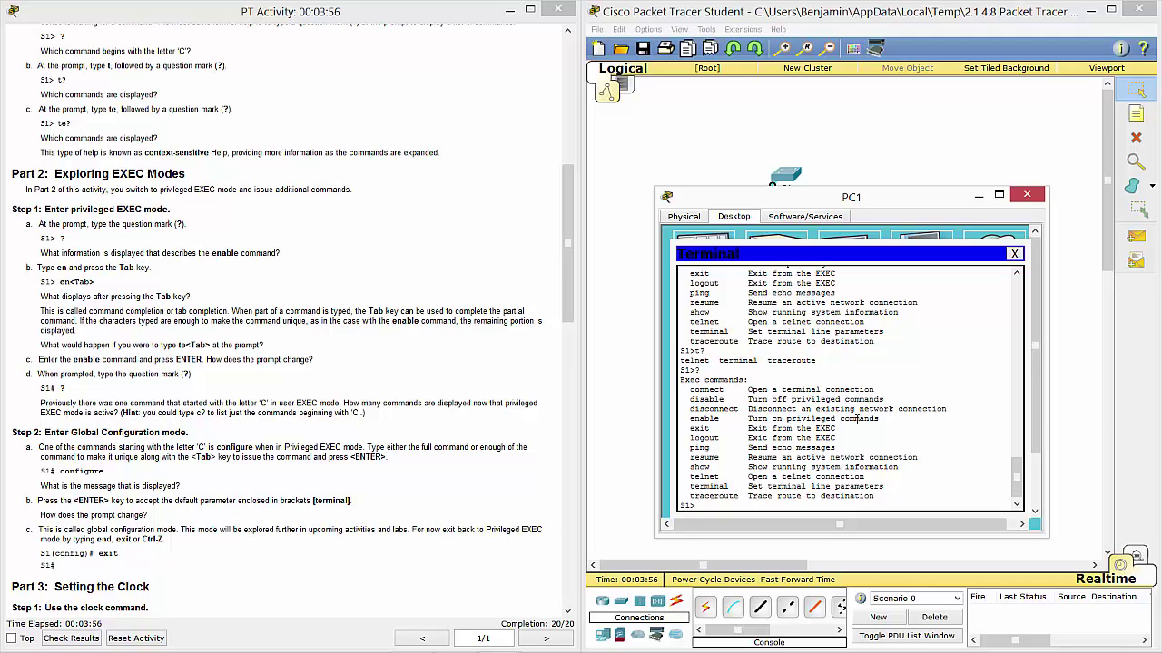
Step: Test command completion on en at the S1> prompt, and clear the completed command from the line
type("en")
key("Tab")
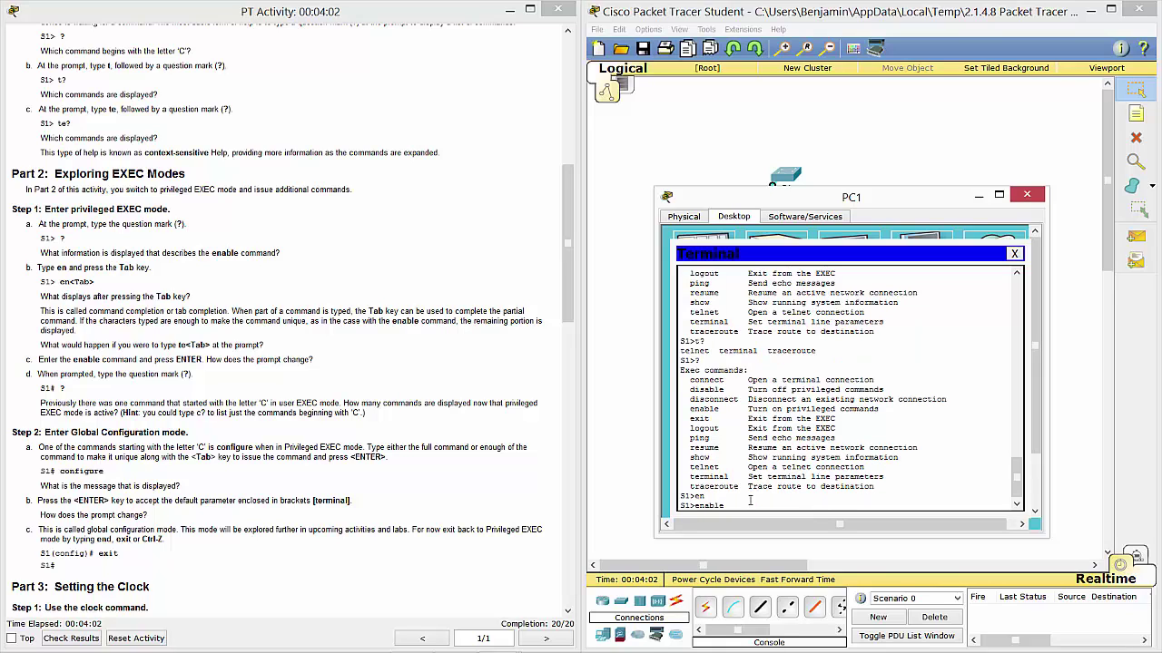
key("BackSpace")
key("BackSpace")
key("BackSpace")
key("BackSpace")
key("BackSpace")
key("BackSpace")
key("BackSpace")
Step: Try command completion on the abbreviations t and tl at the S1> prompt, and clear the line
type("t")
key("Tab")
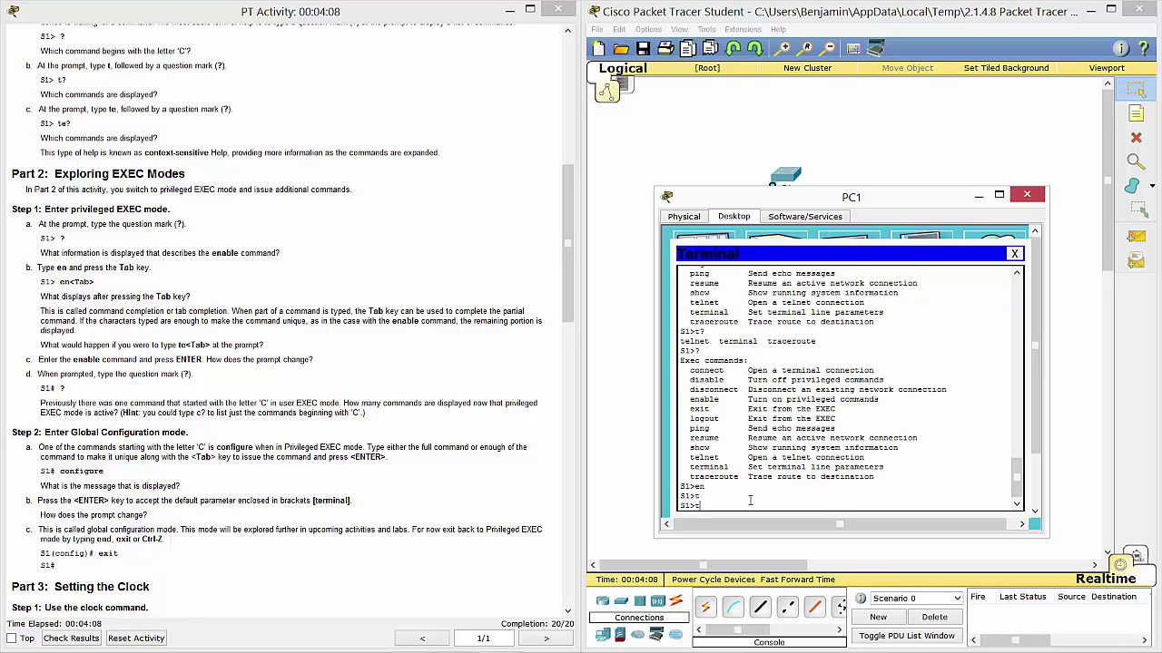
key("Tab")
key("Tab")
key("Tab")
key("Tab")
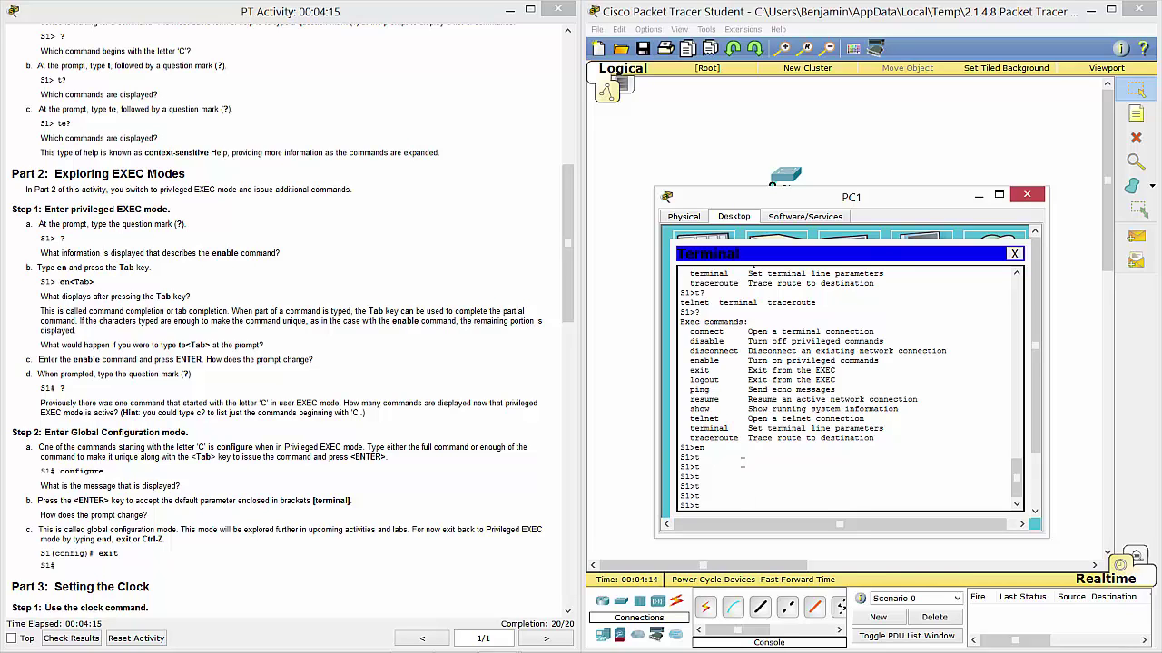
type("l")
key("Tab")
key("Tab")
key("Tab")
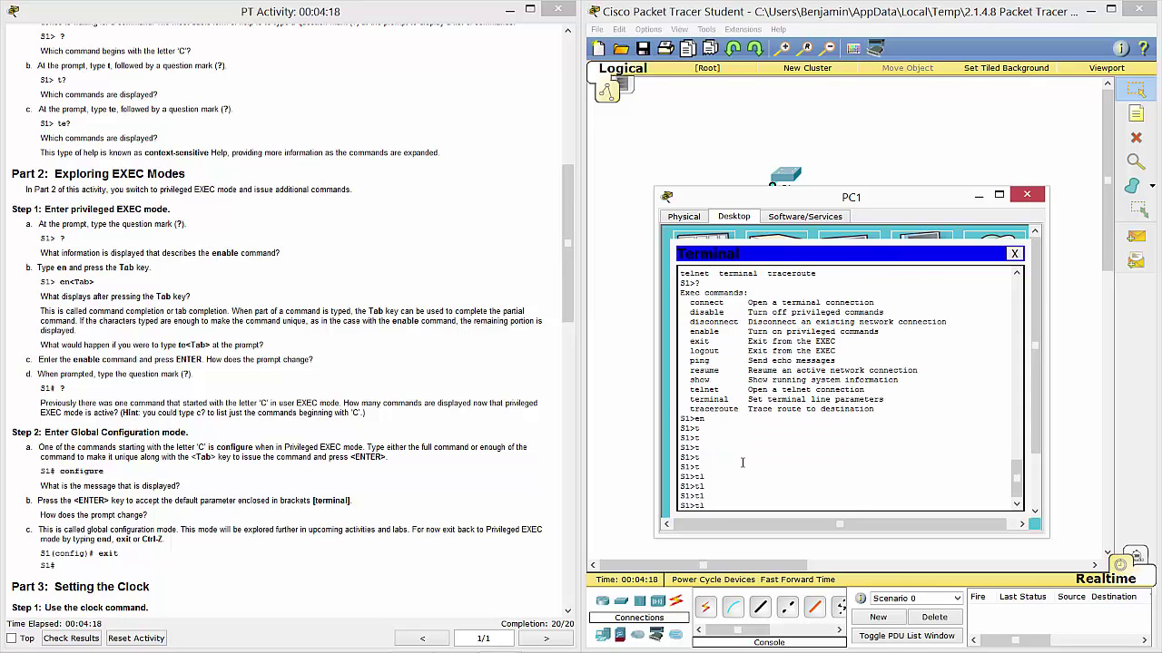
key("Tab")
key("BackSpace")
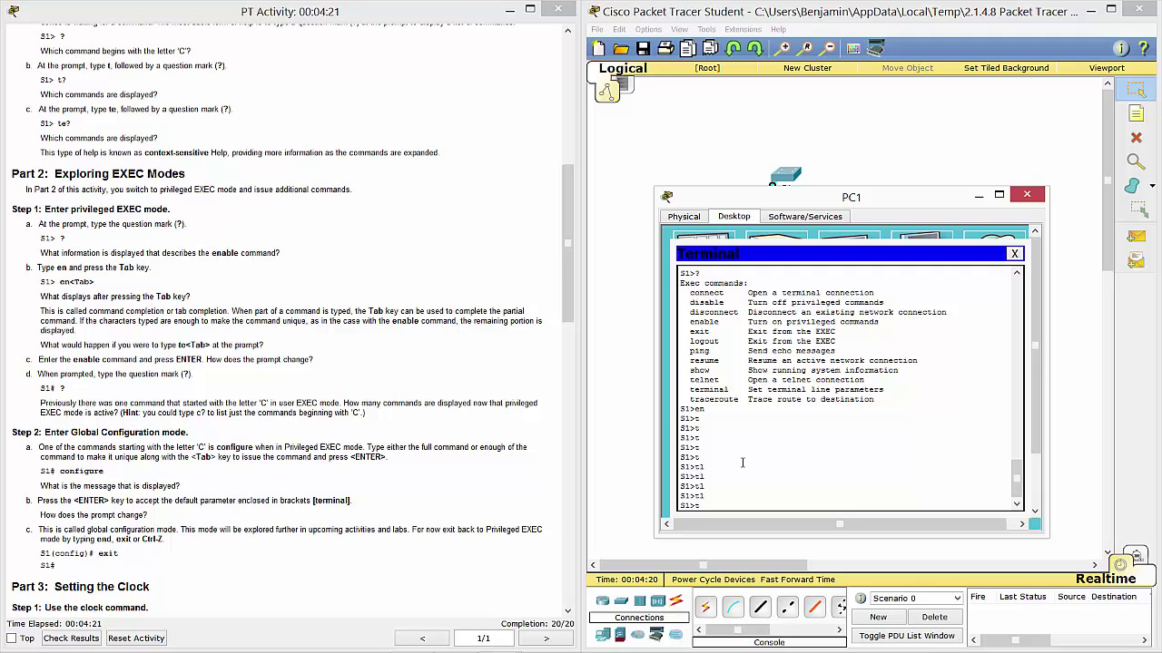
key("BackSpace")
Step: Enter privileged EXEC mode on S1 by completing en to the enable command and running it
type("en")
key("Tab")
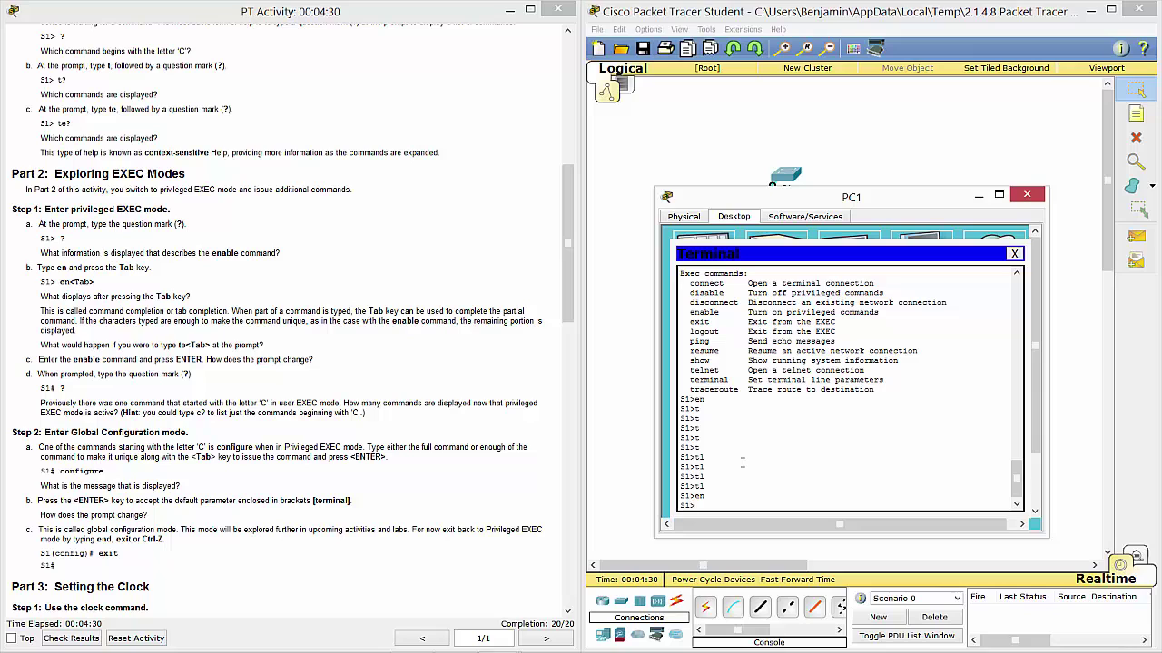
key("Tab")
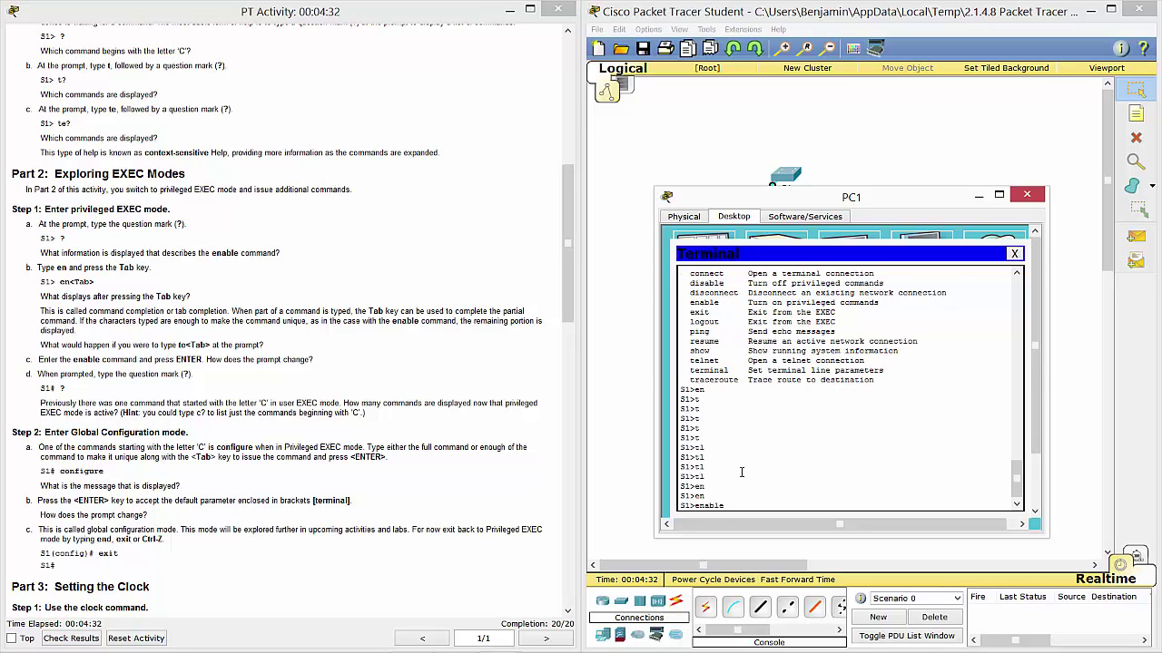
key("Return")
Step: Try to run the abbreviated command sh ip os in at the privileged EXEC prompt of S1
type("sh ip")
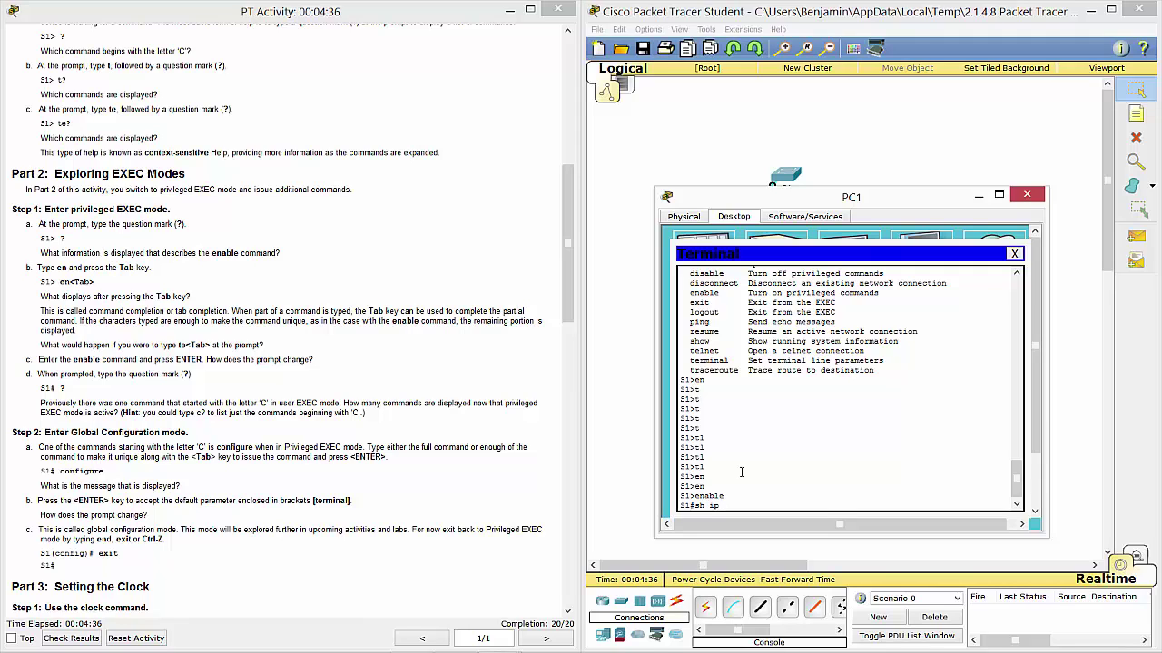
type(" os in")
key("Return")
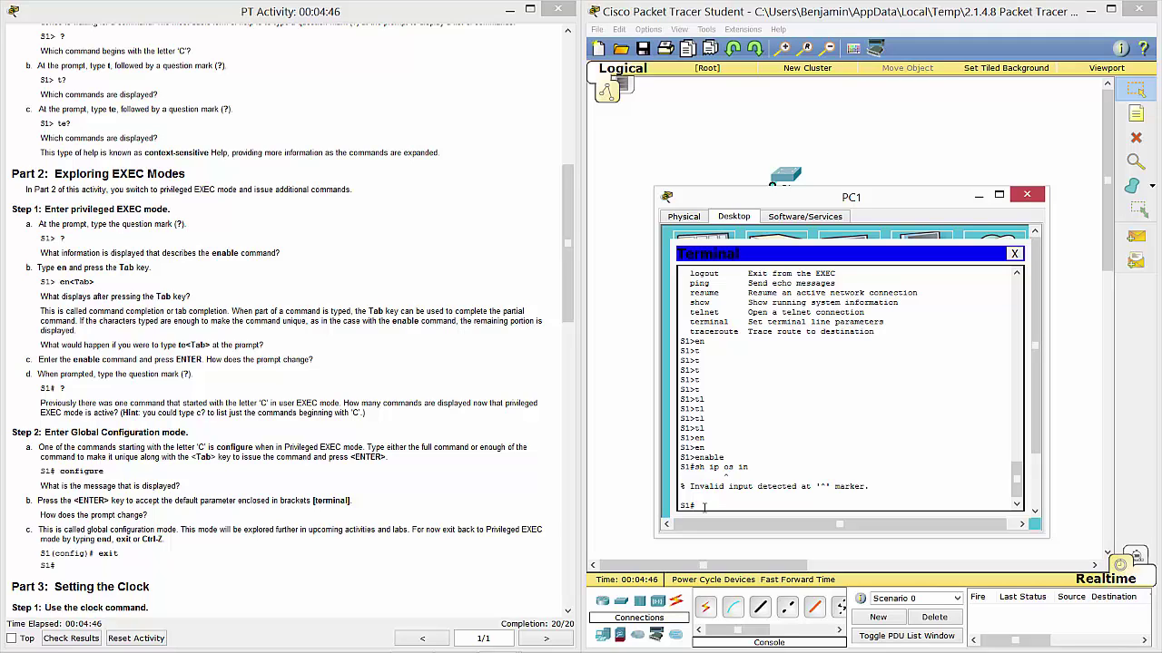
Step: Request context-sensitive help on show ip os, show ip osp and show ip at the privileged EXEC prompt
type("showip os ?")
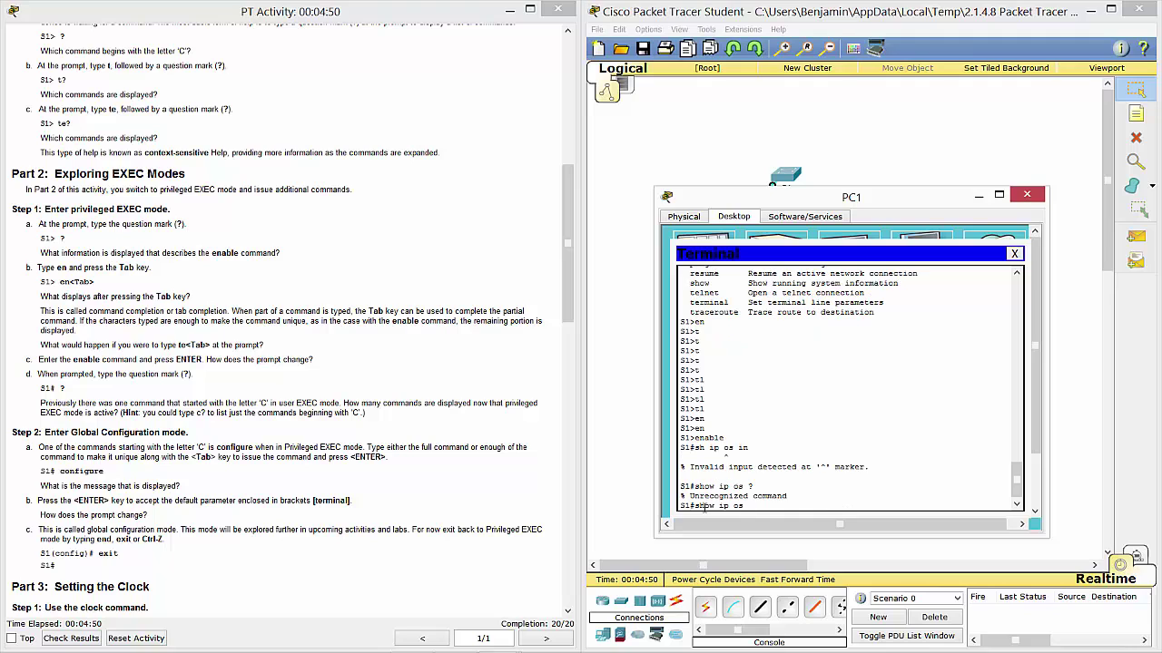
type("p")
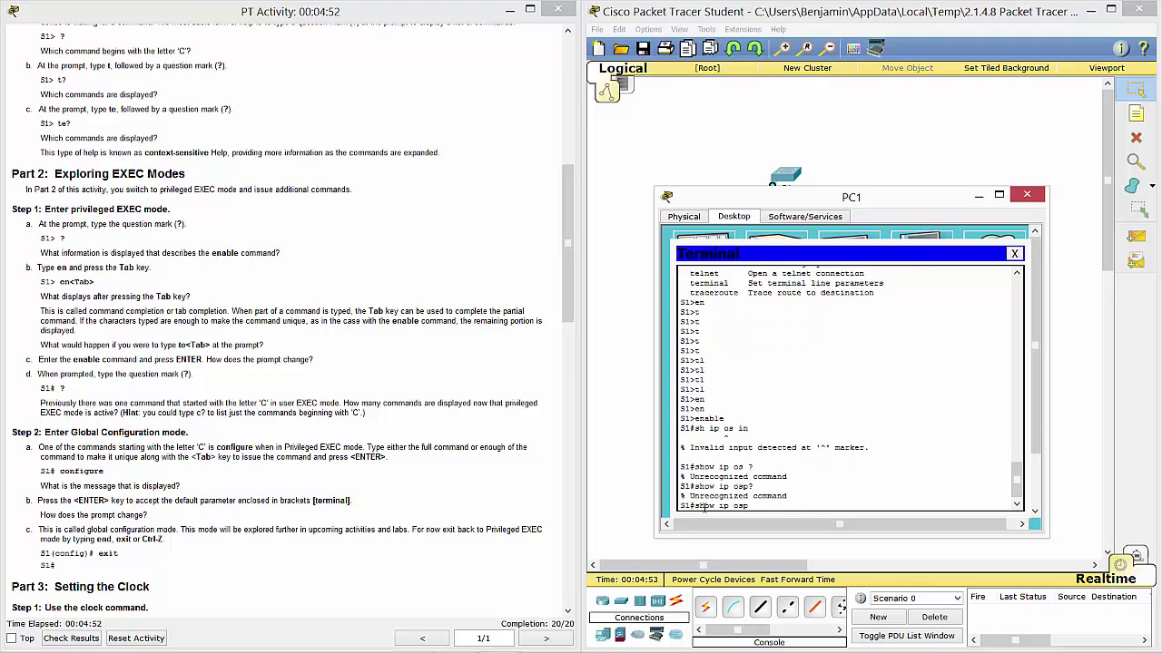
type("??")
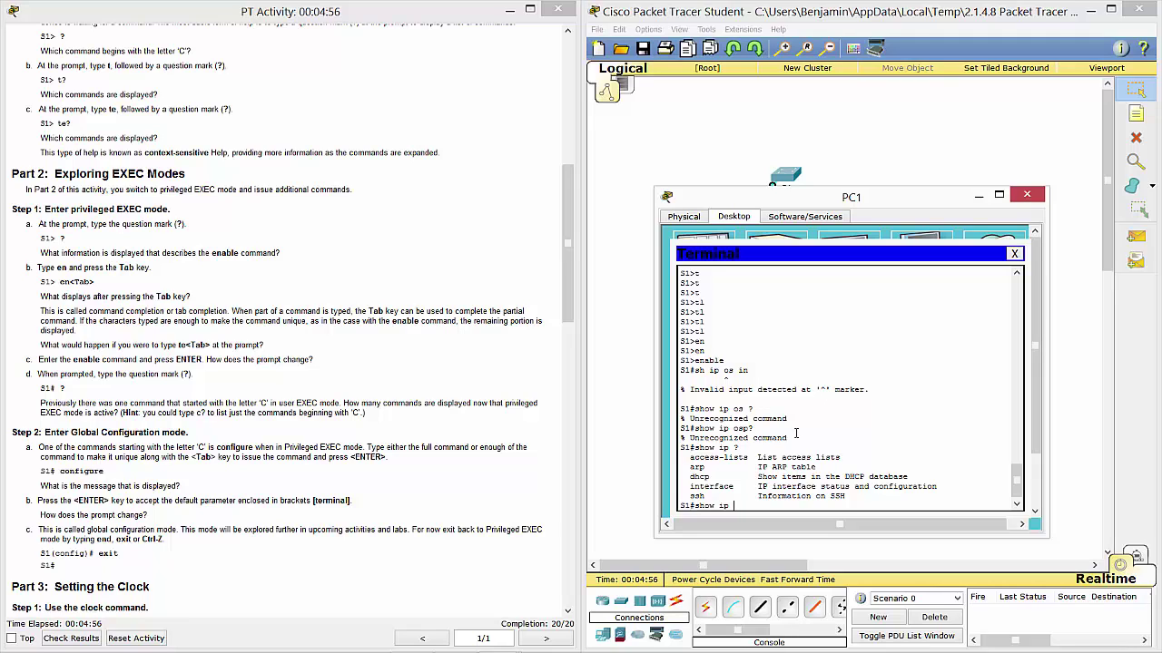
Step: Replace the command on the line with the abbreviation sh ip dh and list its available subcommands
key("BackSpace")
key("BackSpace")
key("BackSpace")
type("show ip")
key("BackSpace")
key("BackSpace")
key("BackSpace")
key("BackSpace")
key("BackSpace")
type("ip db")
type(" ?")
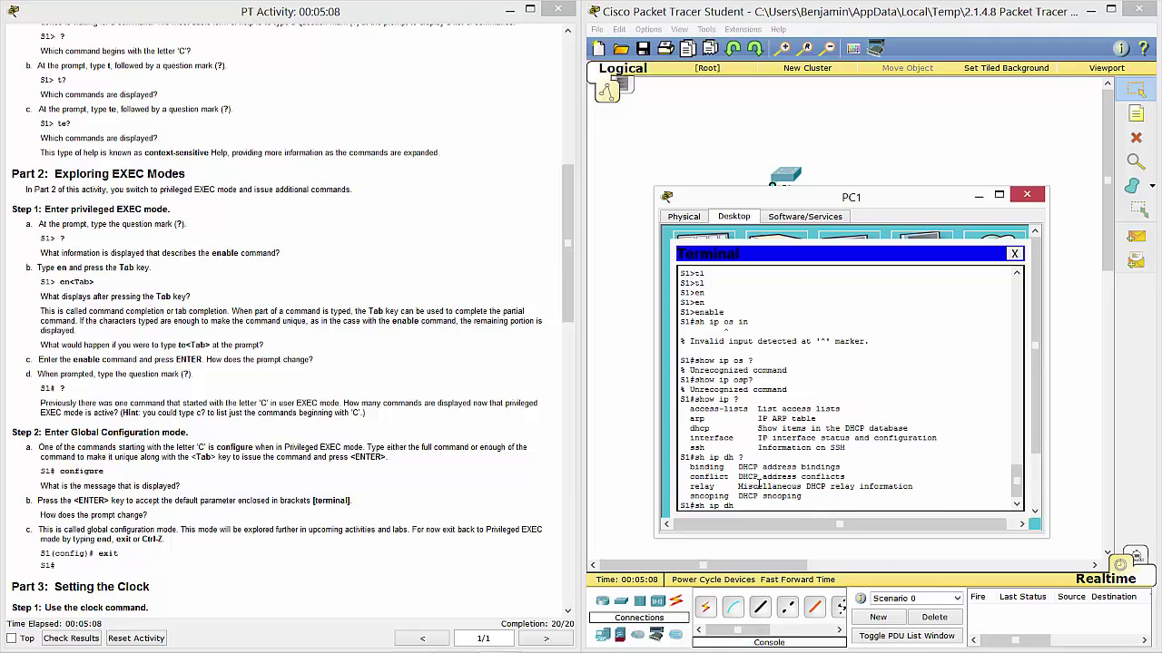
Step: Check the options of sh ip dh con, and display the DHCP address conflicts with sh ip dh co
type("con ?")
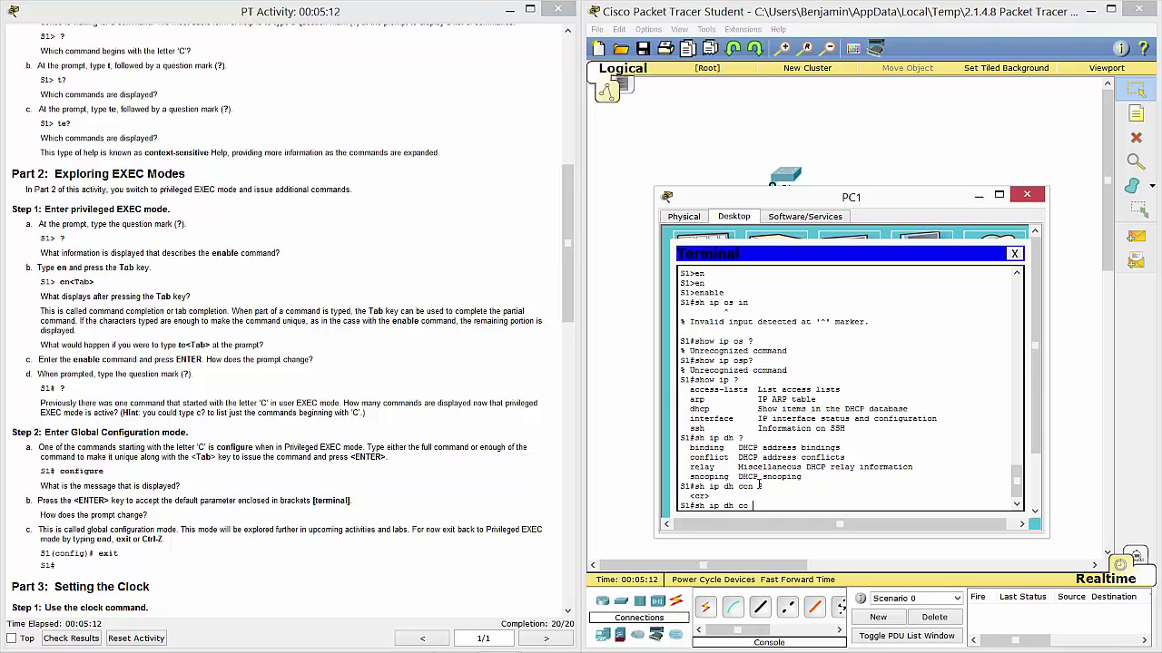
key("Return")
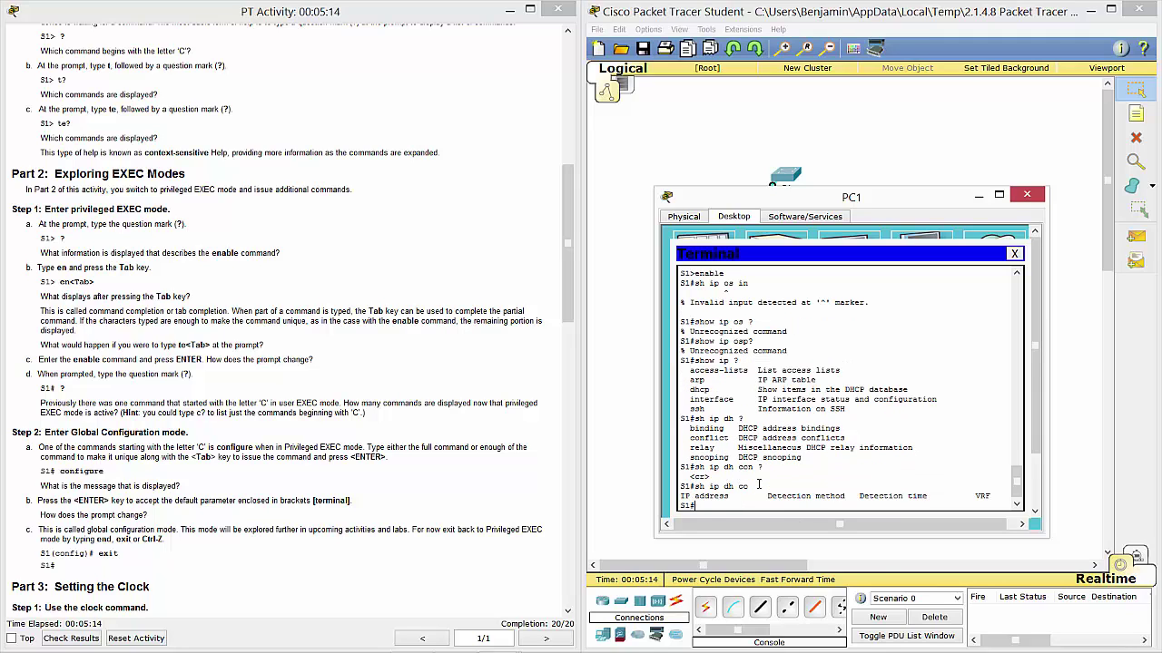
key("Return")
key("Return")
key("Return")
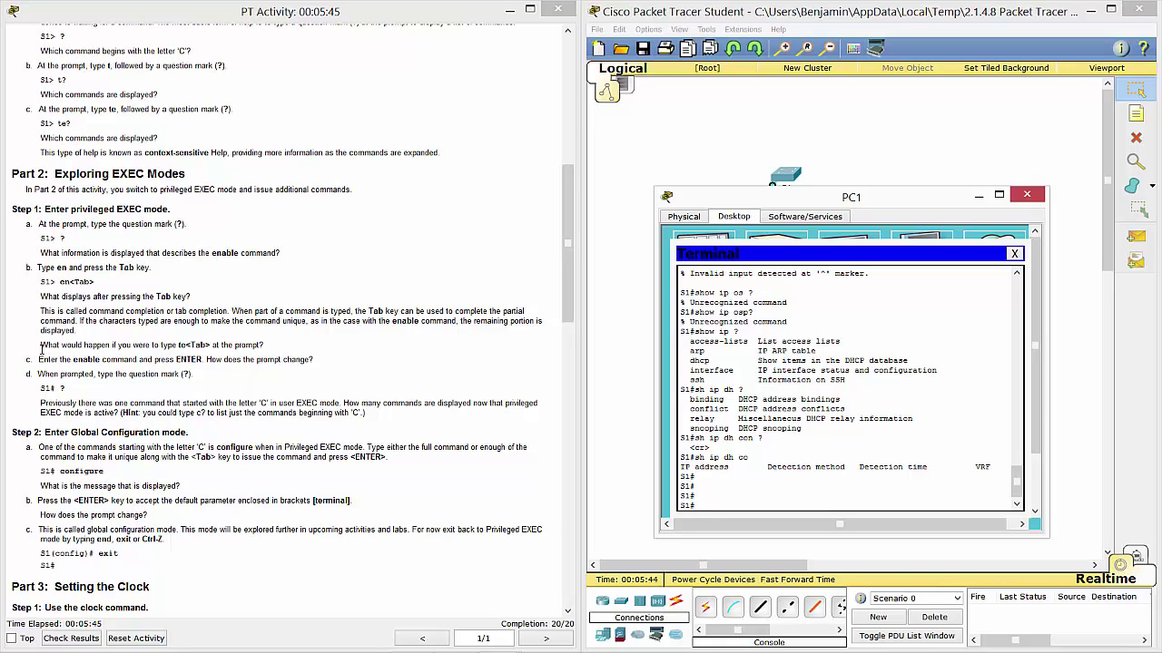
Step: Exit the console session on S1 and start it again at the user EXEC prompt
left_click(41, 349)
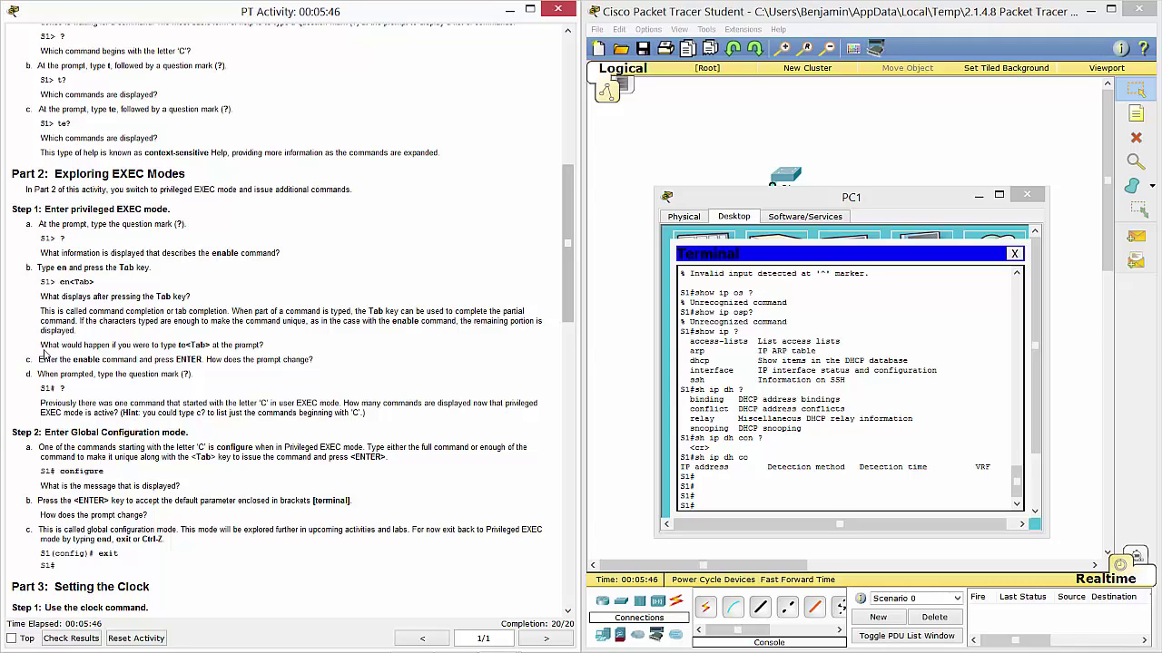
left_click(758, 498)
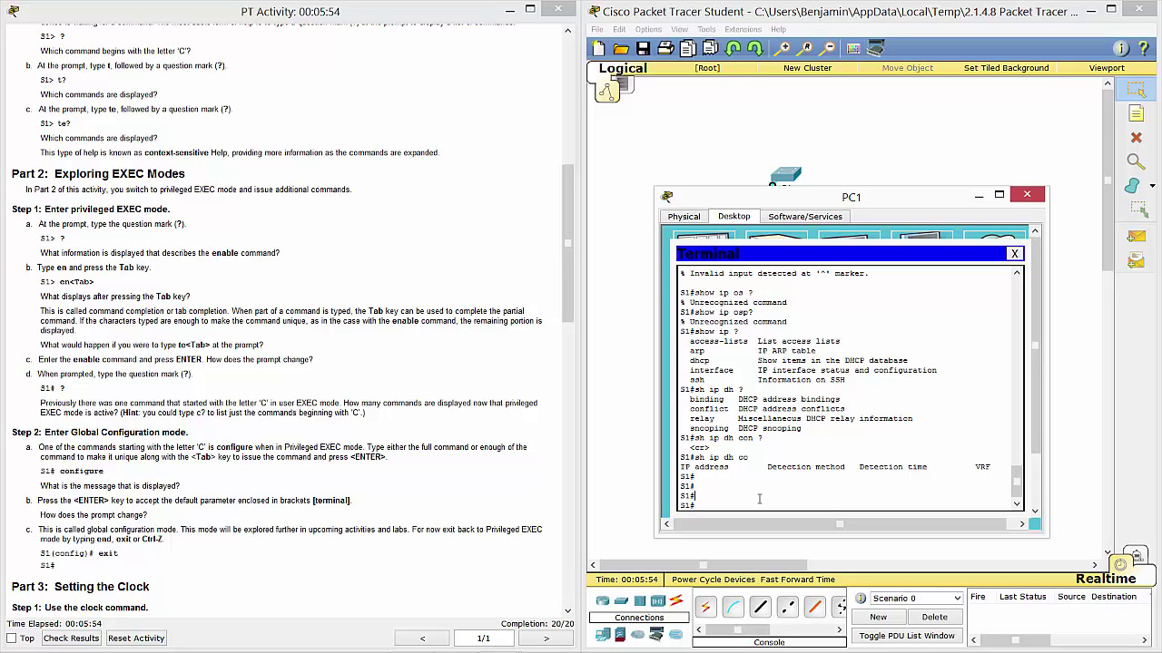
type("exit")
key("Return")
key("Return")
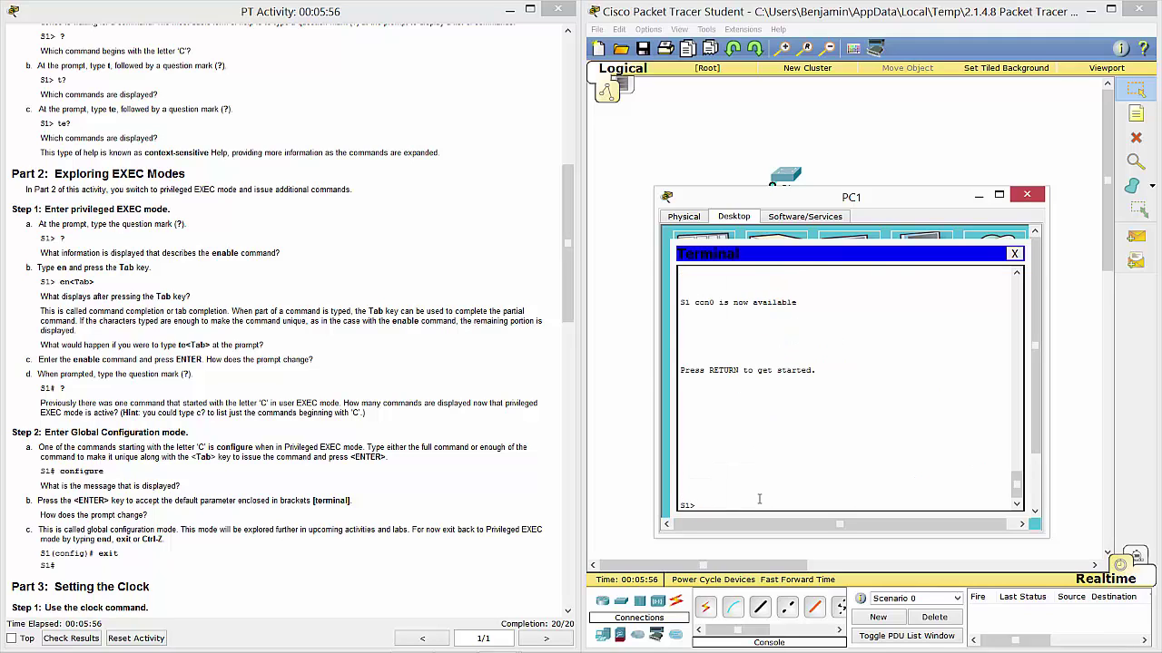
Step: Test command completion on te at the S1> prompt, and list the commands that begin with te
type("te")
key("Tab")
key("Tab")
key("Tab")
key("Tab")
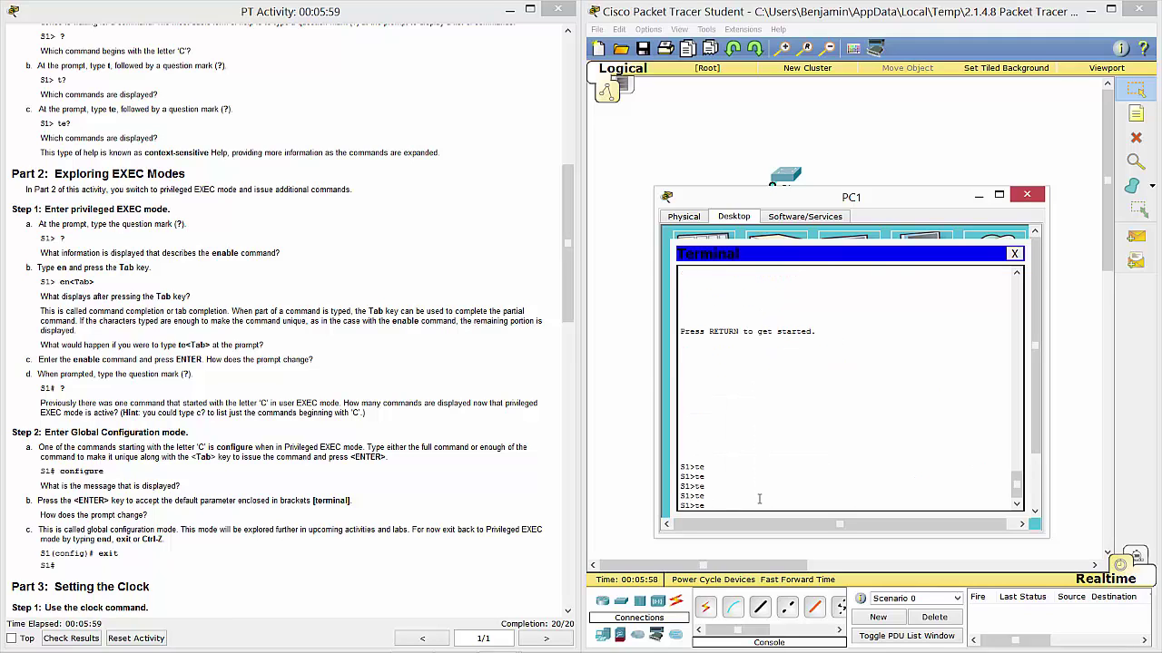
key("Tab")
type("?")
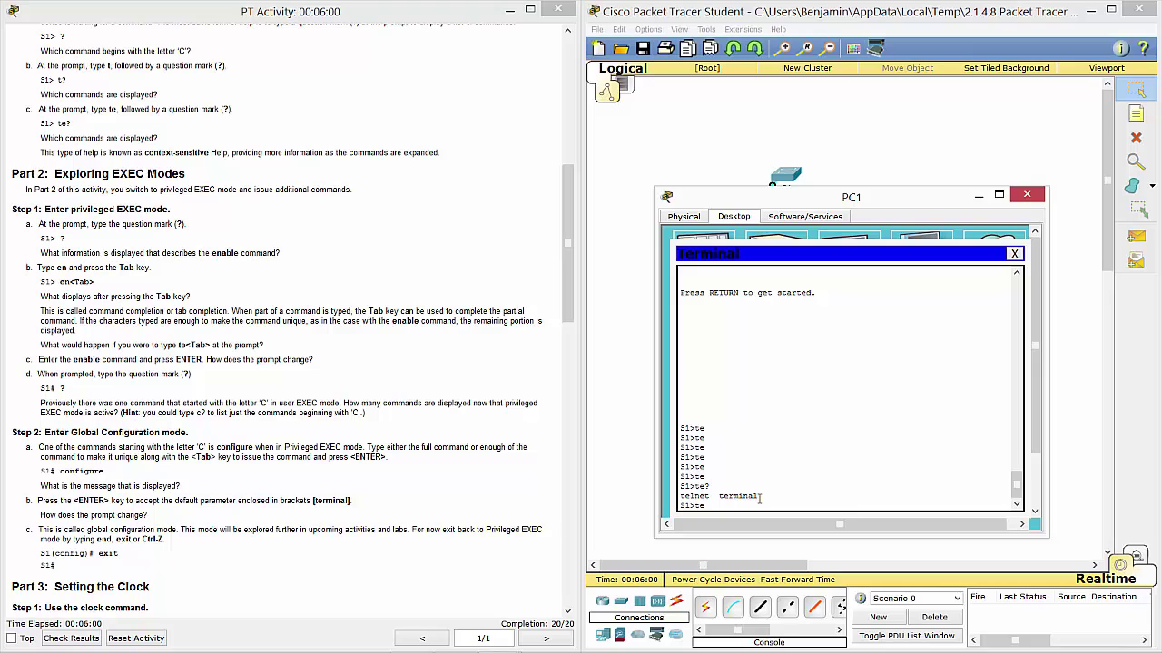
Step: Clear te from the line and enter privileged EXEC mode by completing en to enable
key("BackSpace")
key("BackSpace")
type("en")
key("Tab")
key("Return")
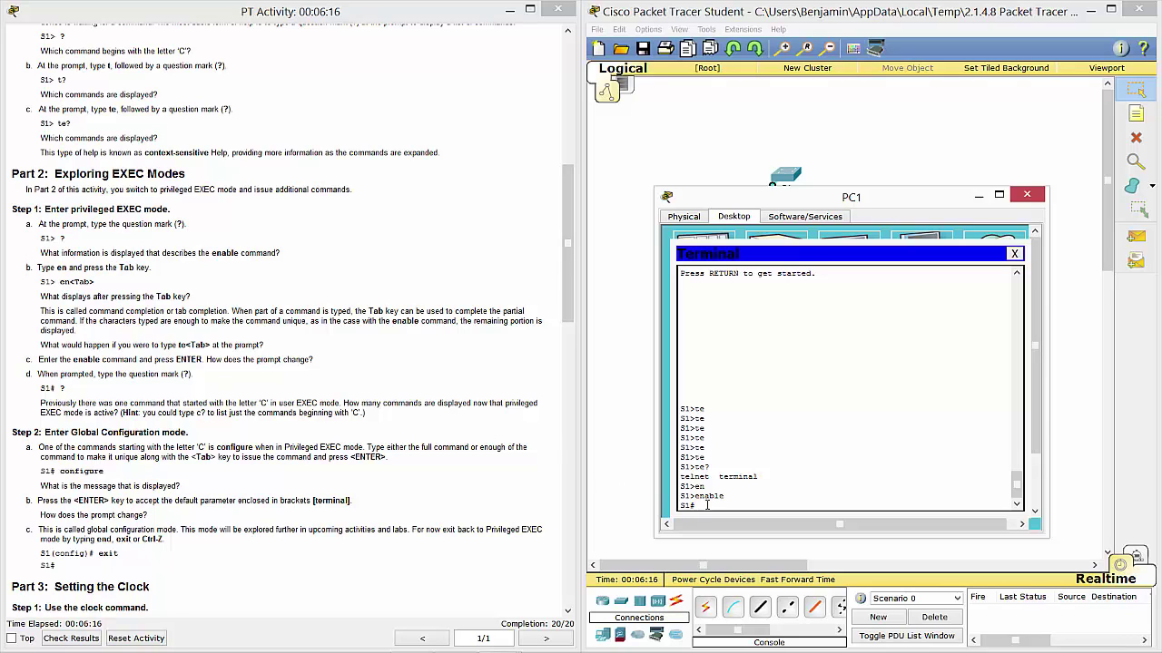
Step: List all privileged EXEC commands on S1, and list only those beginning with c
type("?q")
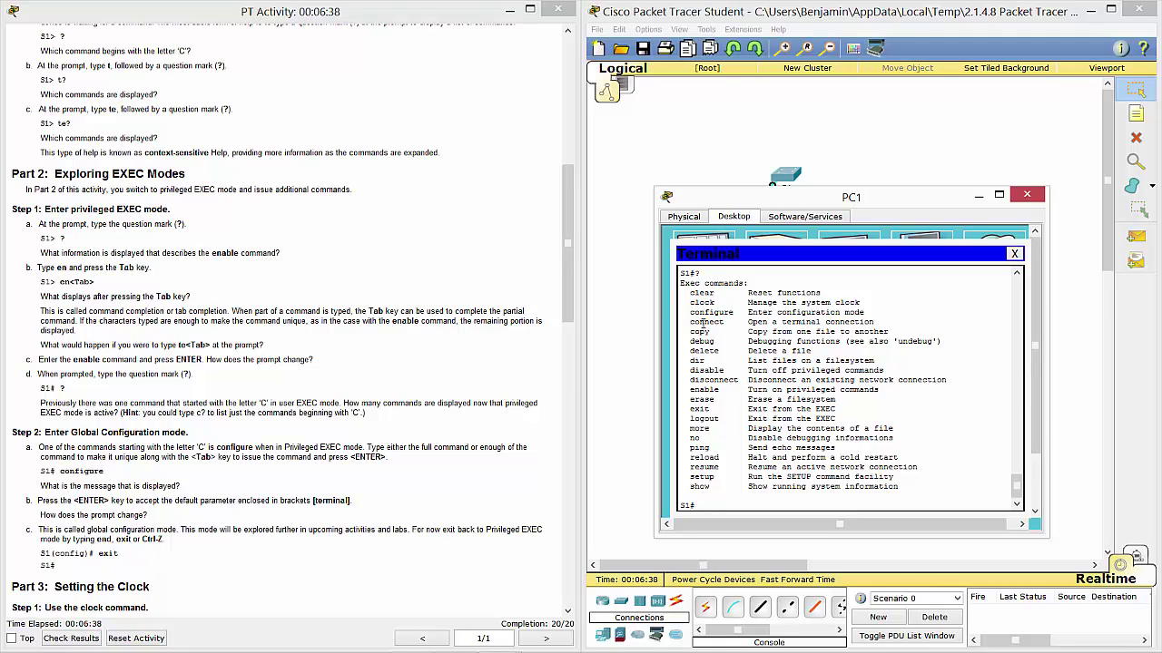
type("c?")
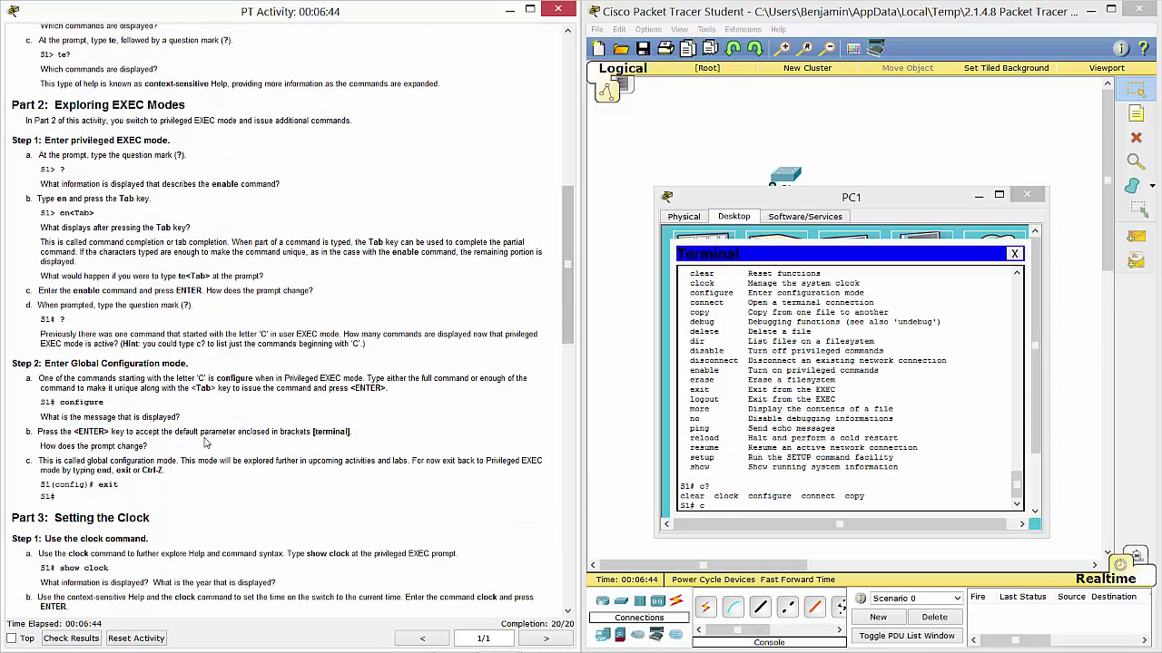
Step: Complete conf to the configure command at the S1# prompt, and list its available parameters
left_click(205, 442)
scroll(205, 442, "down", 2)
scroll(205, 442, "down", 2)
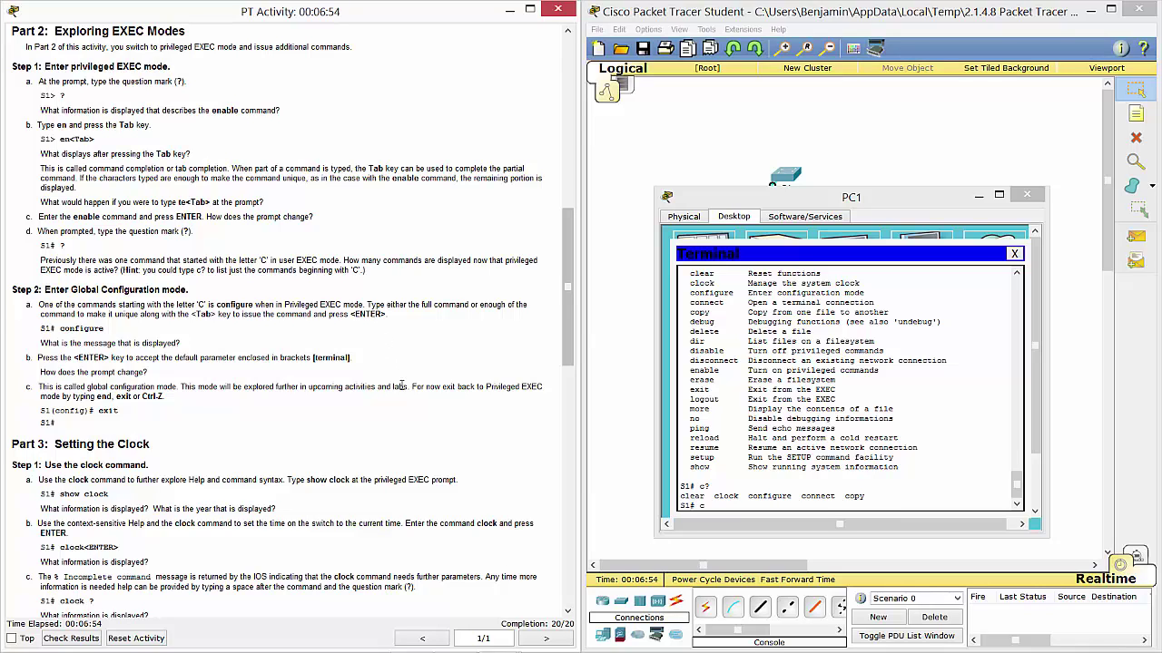
left_click(725, 507)
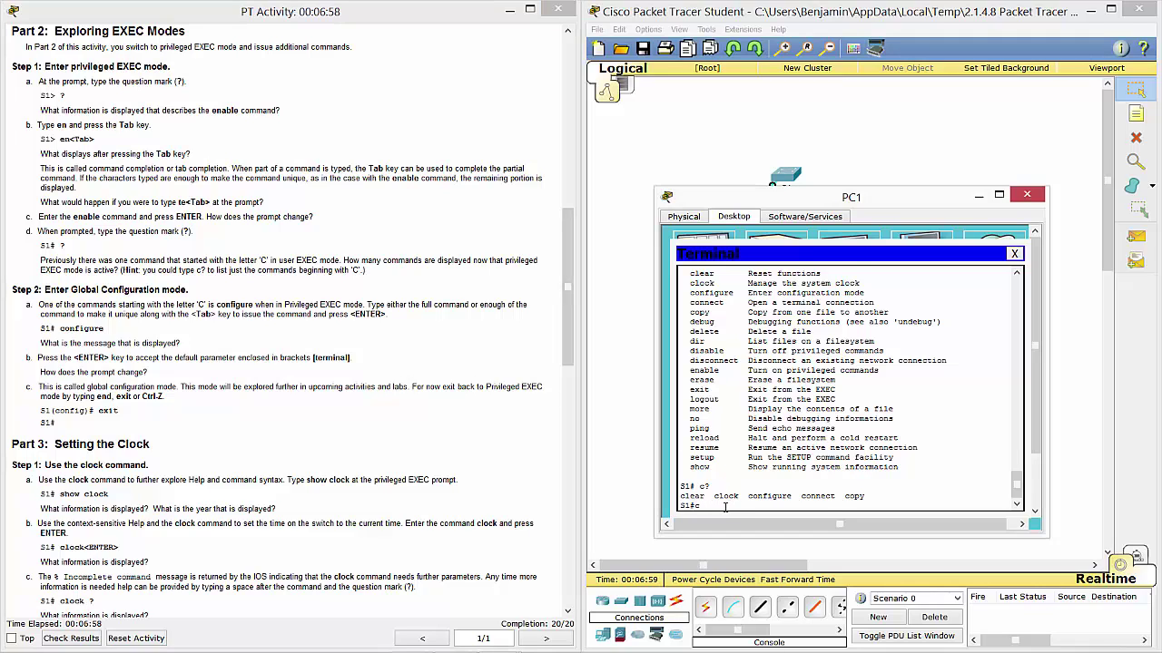
type("onf")
key("Tab")
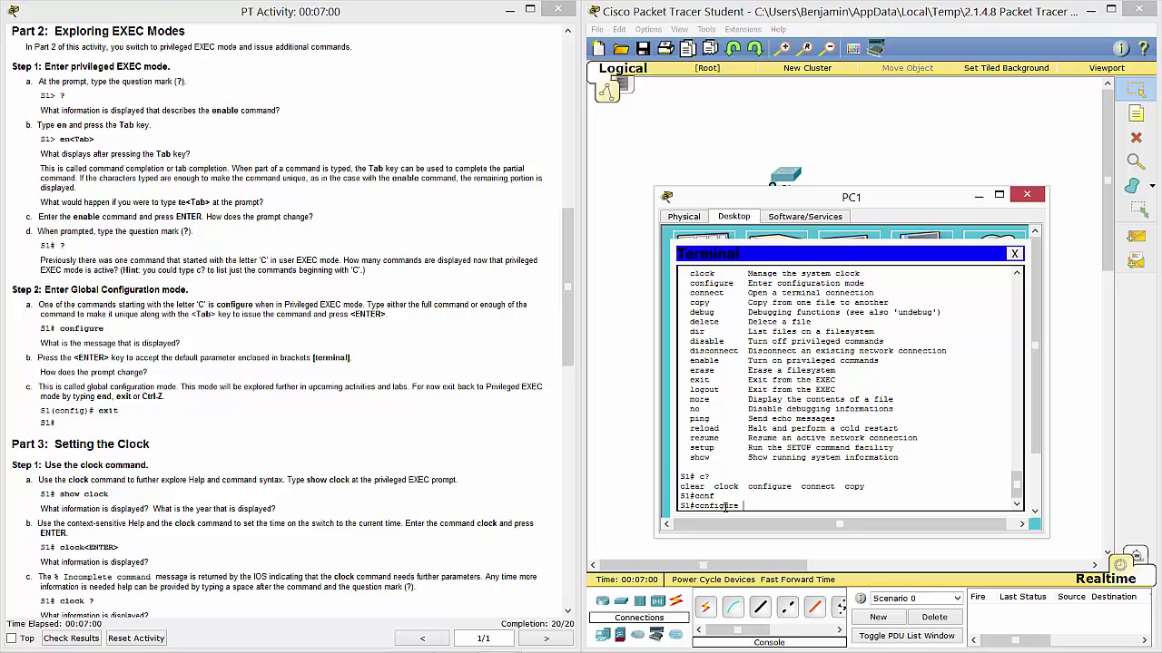
key("BackSpace")
key("BackSpace")
key("BackSpace")
key("BackSpace")
key("BackSpace")
key("Tab")
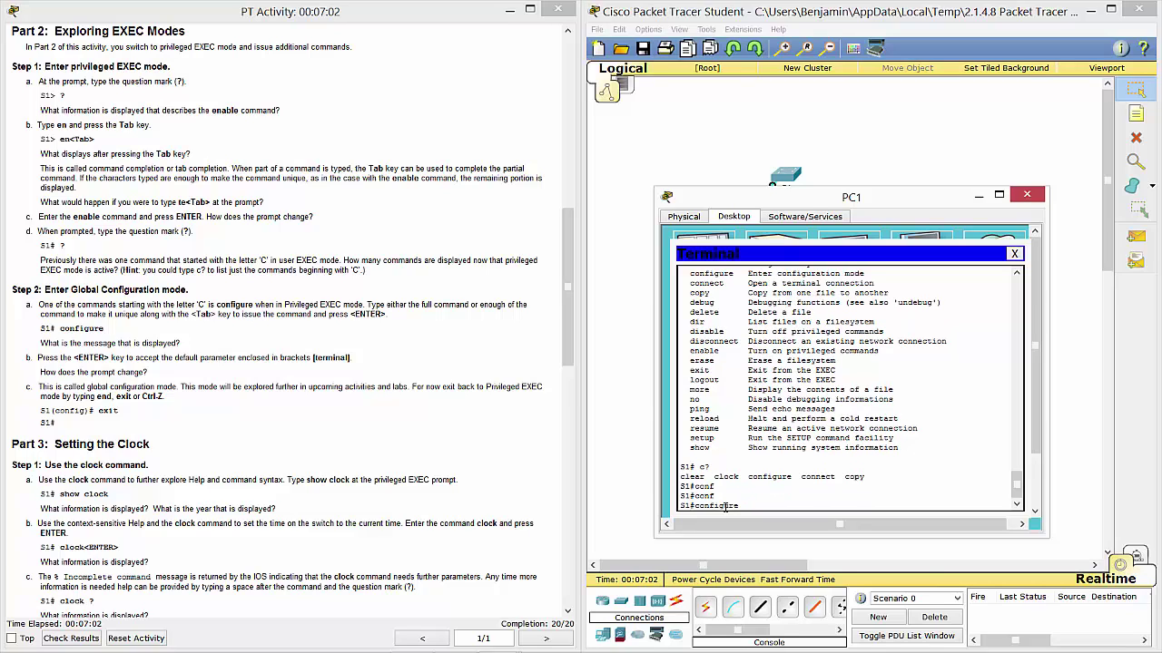
type("?")
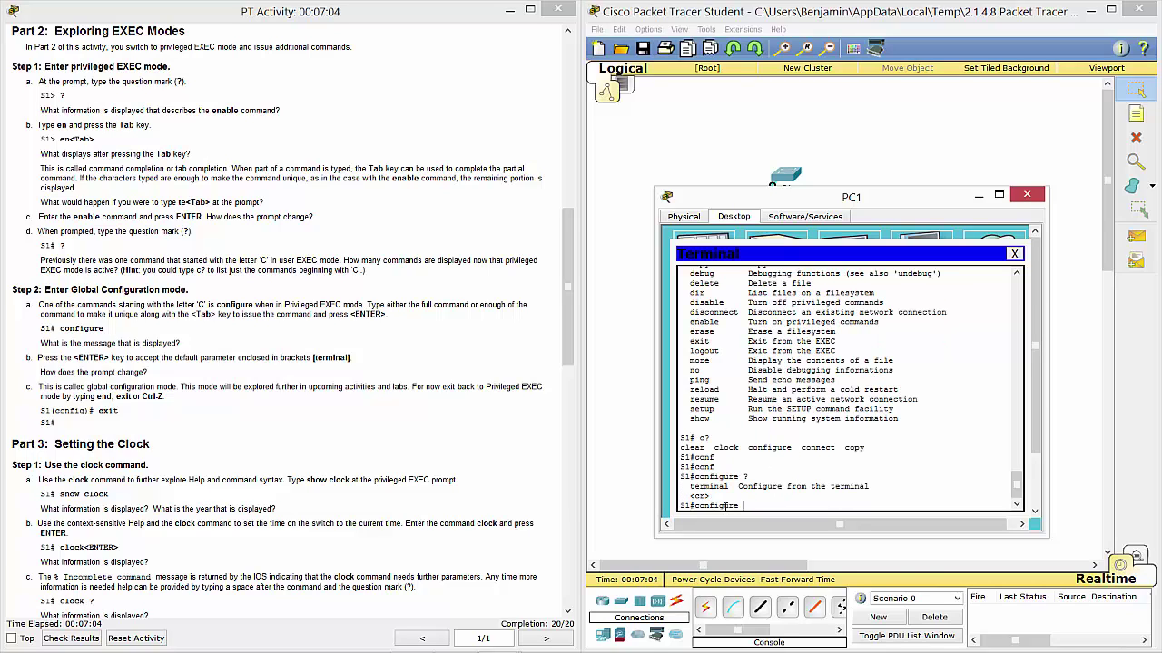
Step: Enter global configuration mode on S1 by completing term and running configure terminal
type("term")
key("Tab")
key("Return")
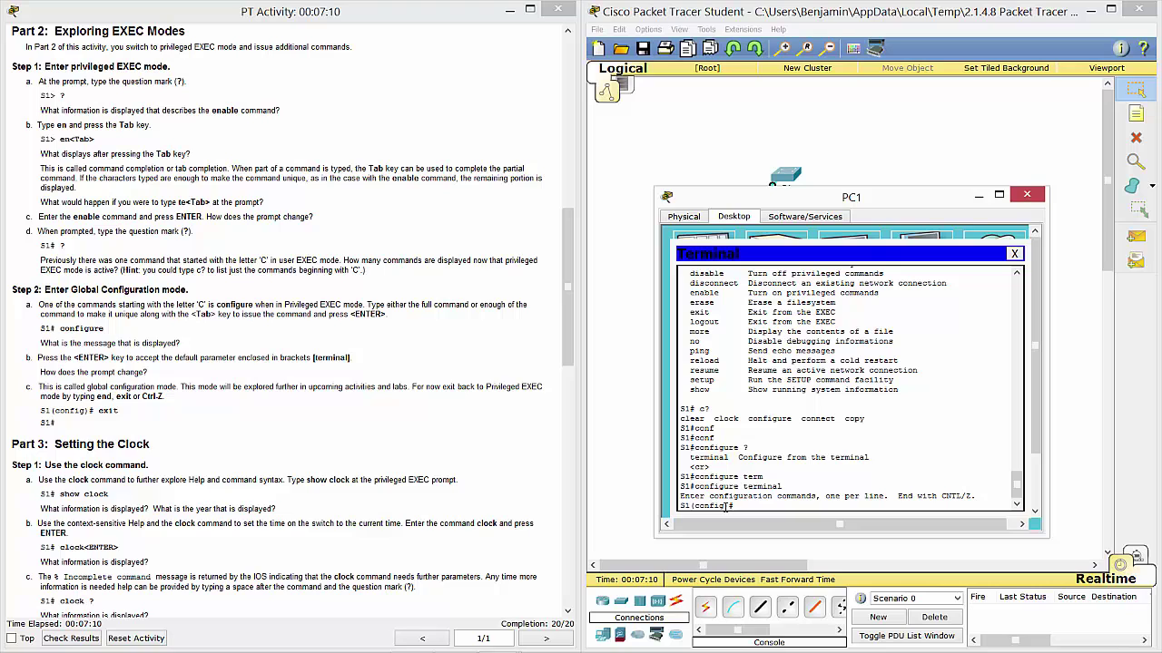
Step: Leave global configuration mode with exit to return to the privileged EXEC prompt
type("exit")
key("Return")
key("Return")
key("Return")
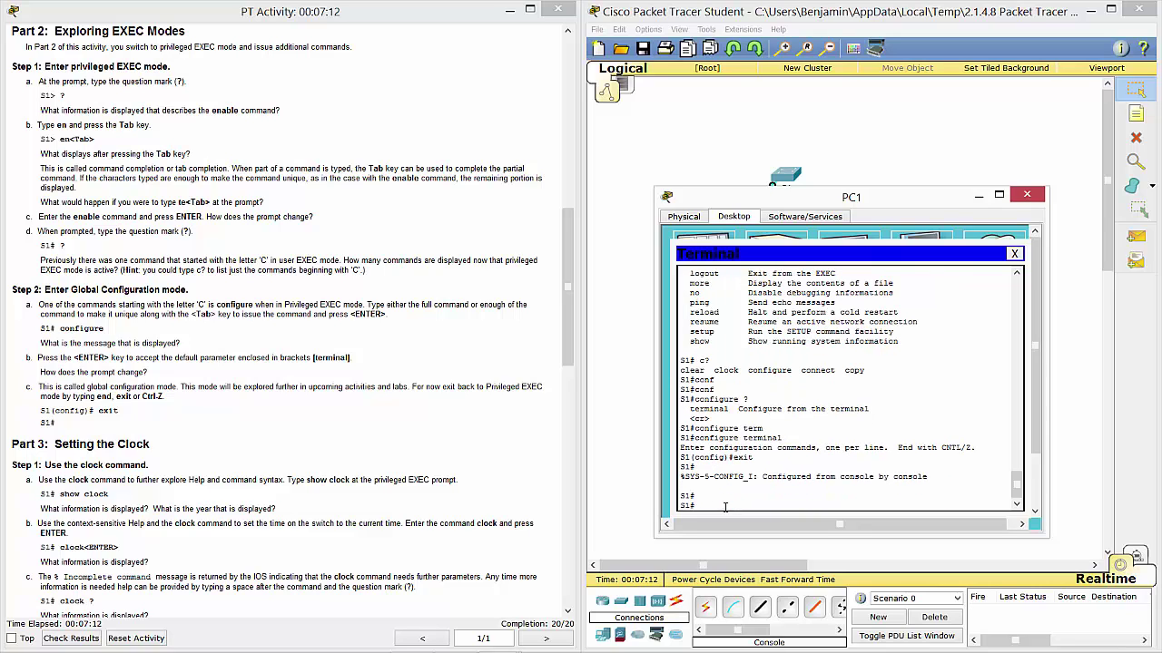
Step: Run configure without a parameter, and try to configure from memory by answering m
type("conf")
key("Tab")
key("Return")
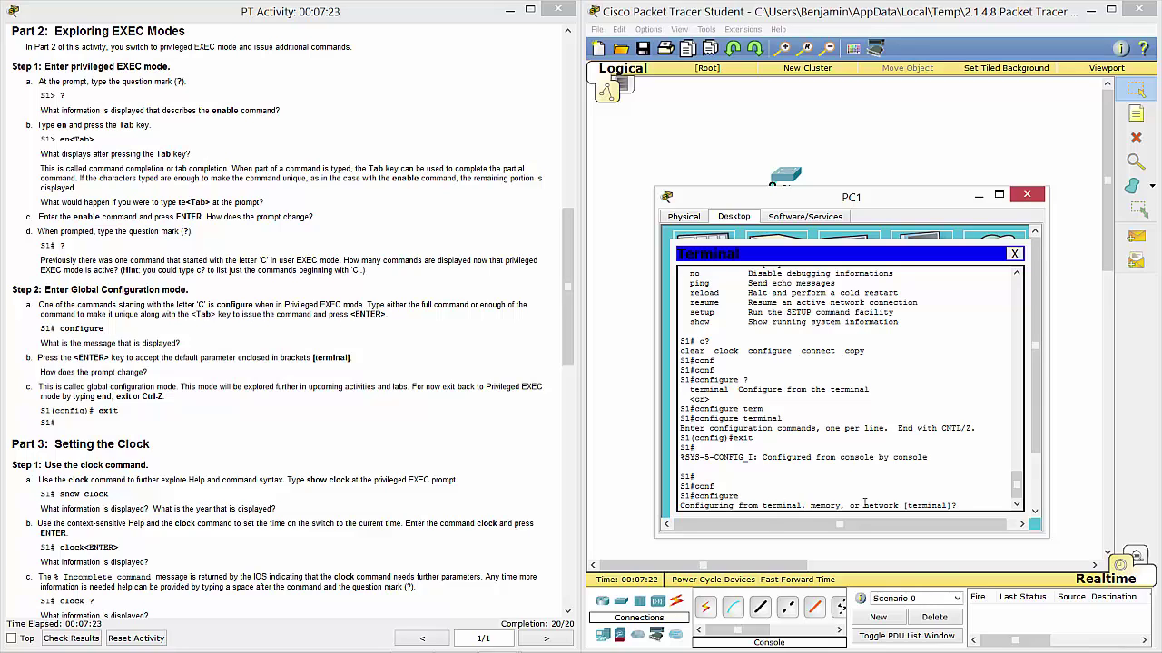
type("m")
key("Return")
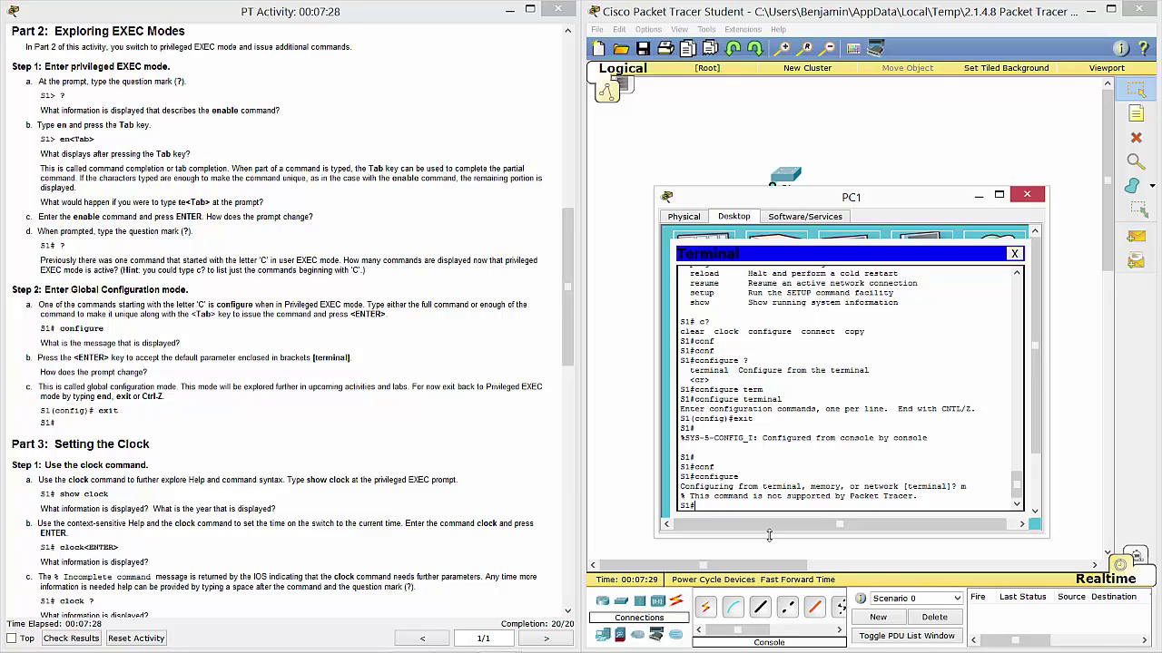
Step: Try to configure S1 from the network, first with conf n and again by answering network to conf
type("conf n")
key("Return")
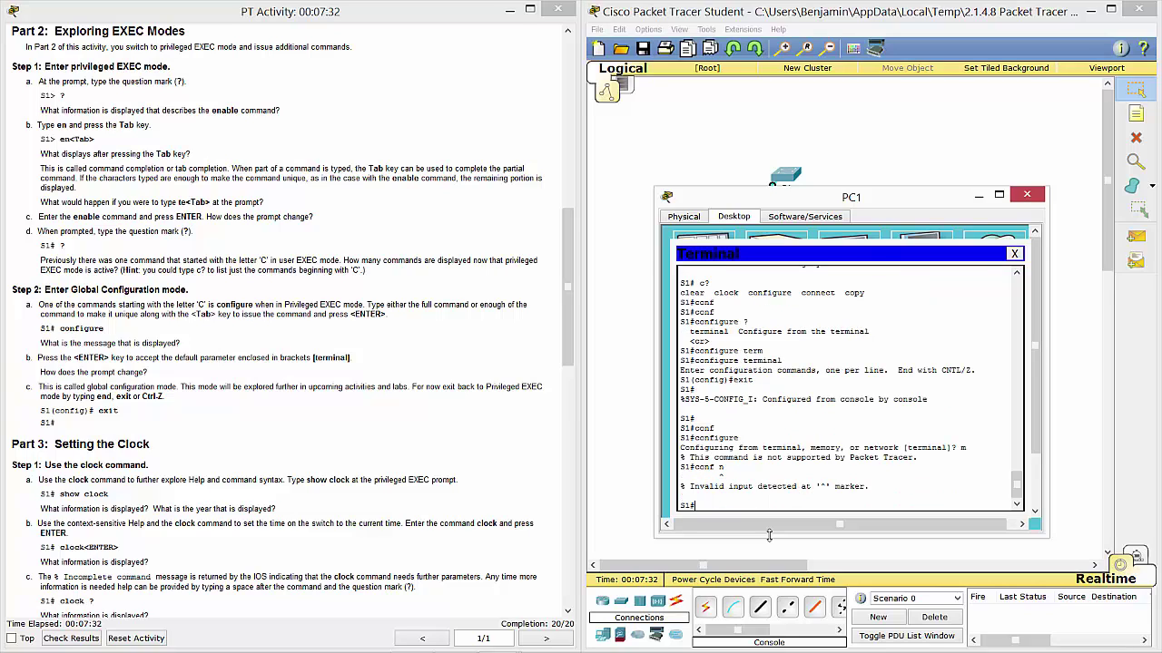
type("conf")
key("Return")
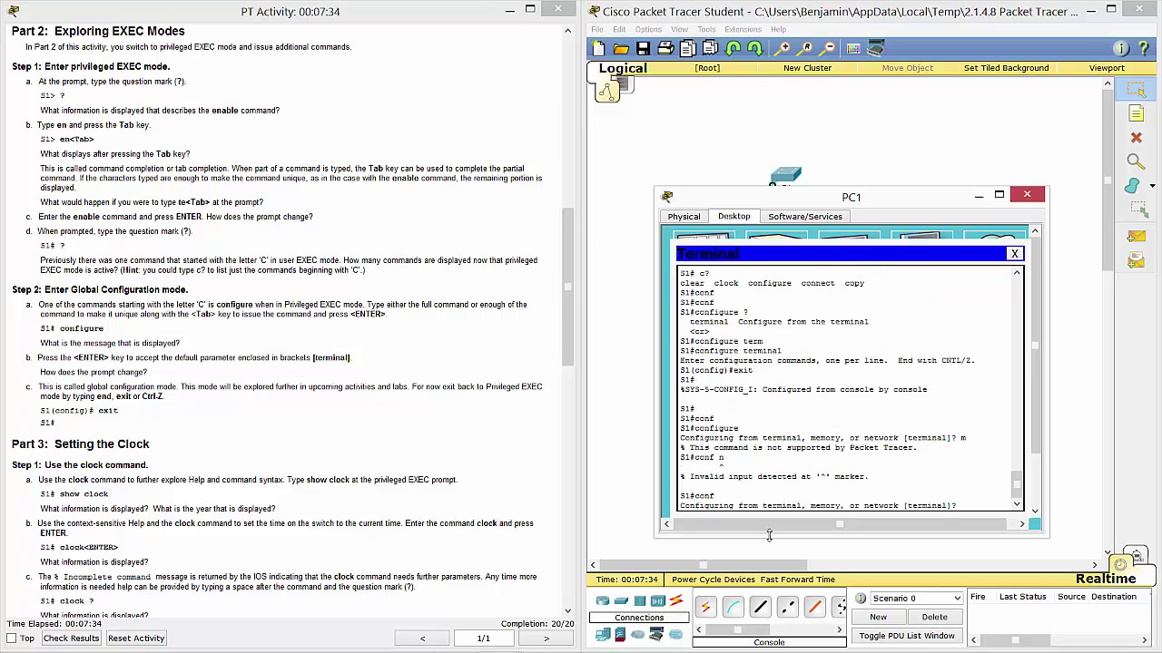
type("network")
key("Return")
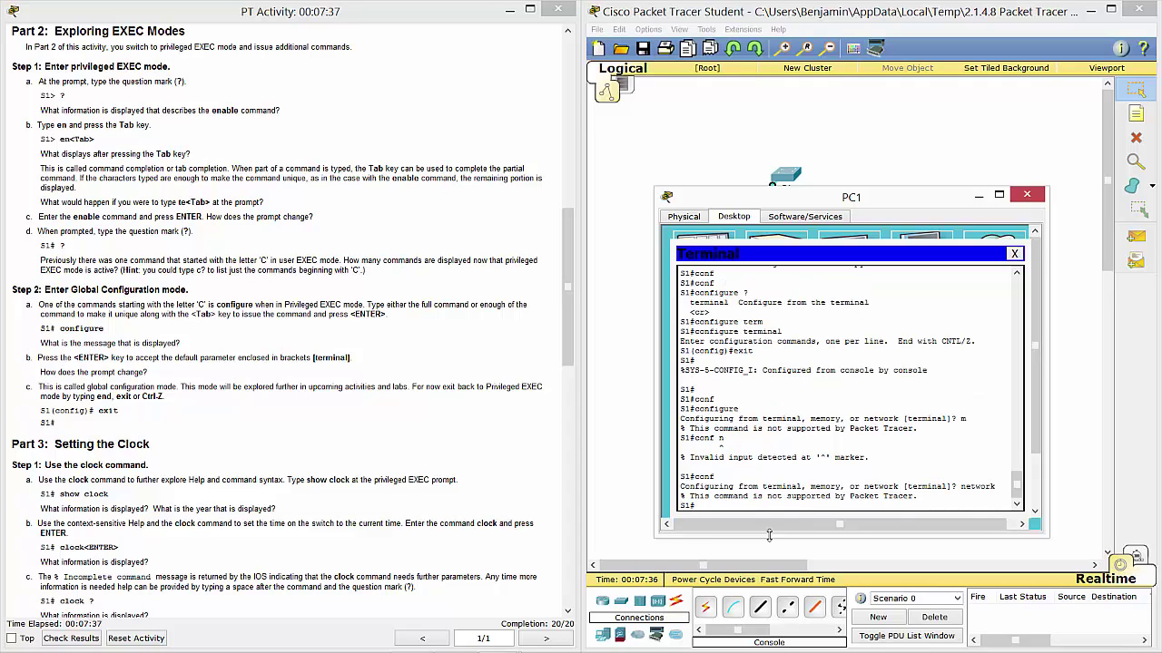
Step: Enter global configuration mode on S1 with conf t, and return to privileged EXEC mode with end
type("conf t")
key("Return")
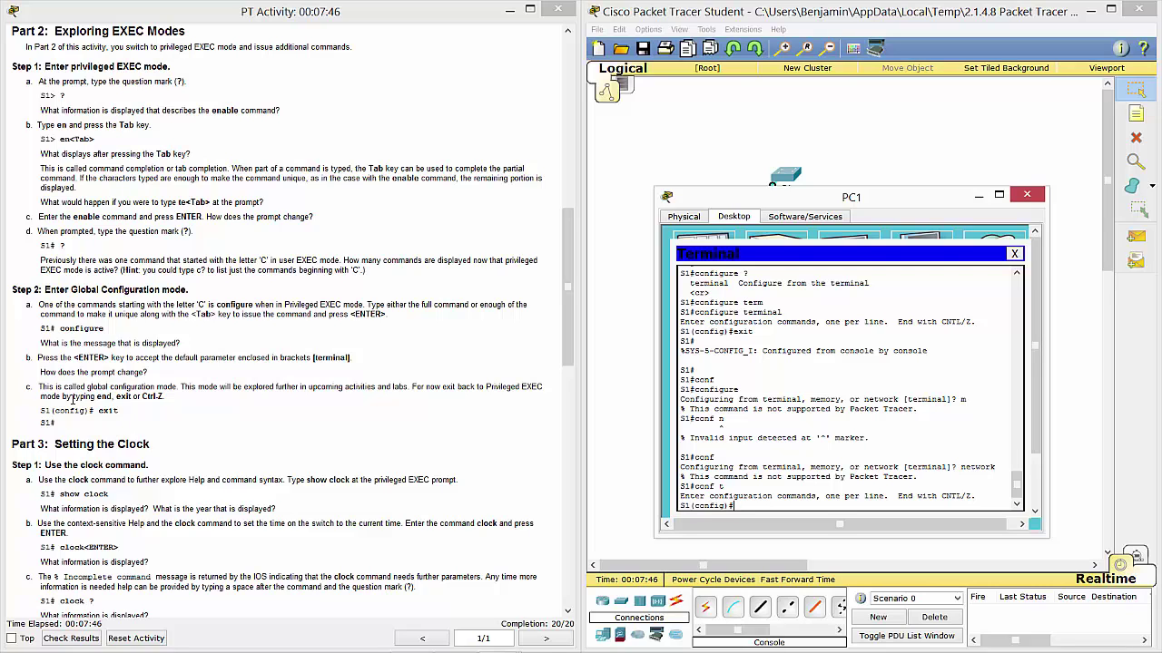
left_click(243, 411)
scroll(243, 411, "down", 3)
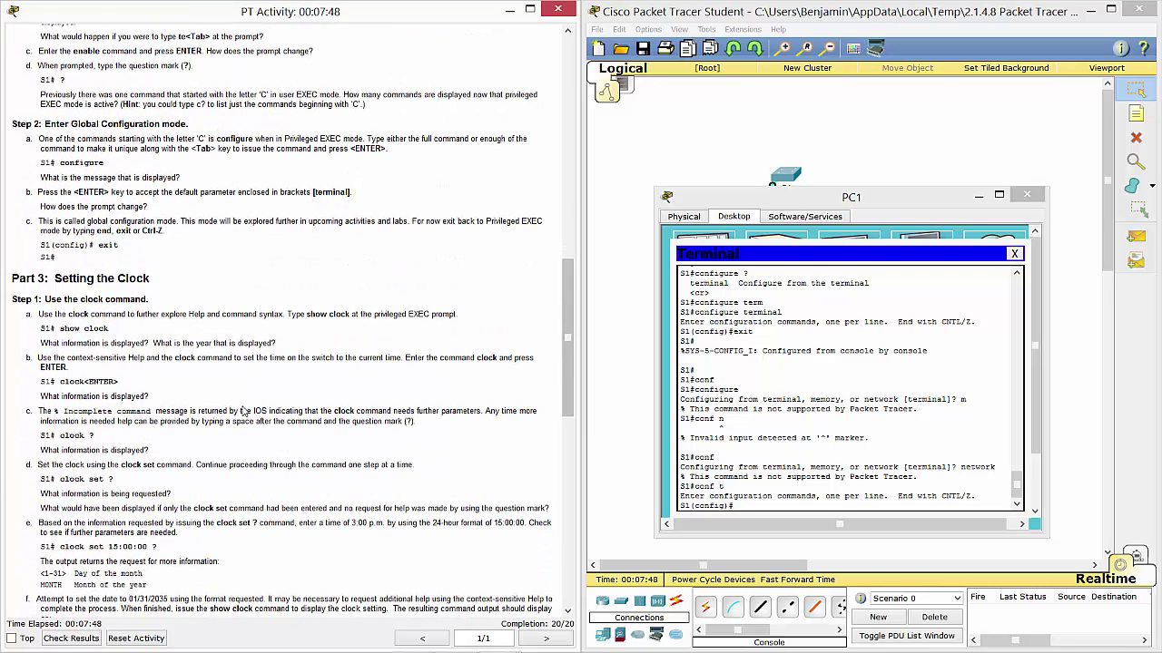
scroll(243, 411, "down", 1)
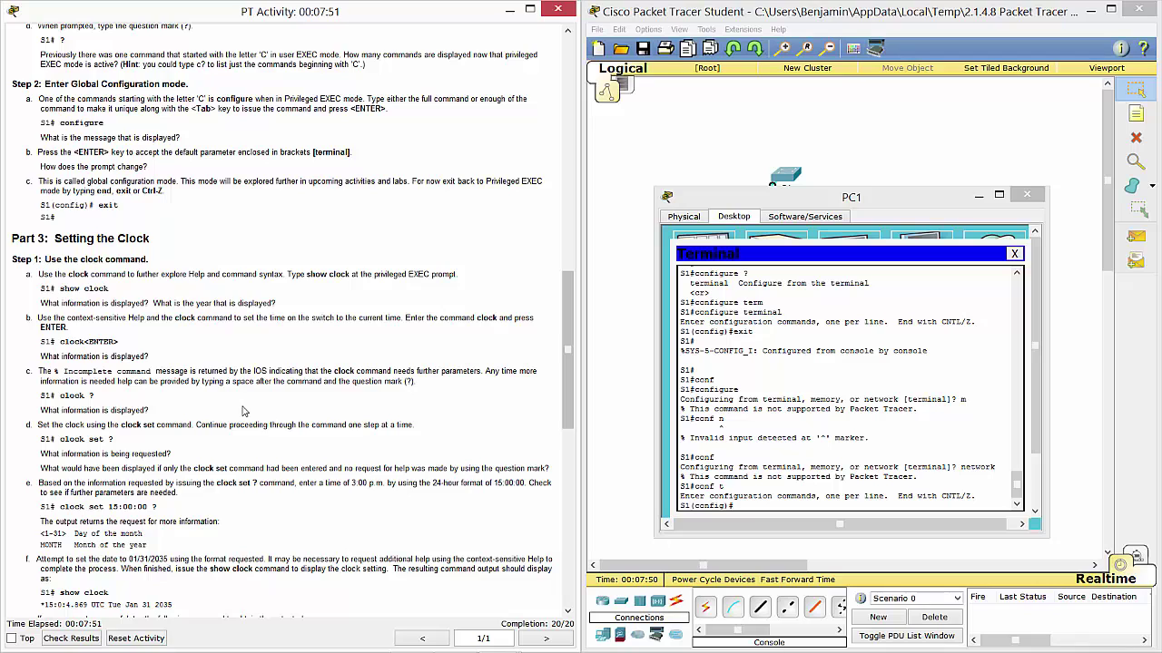
scroll(244, 411, "down", 1)
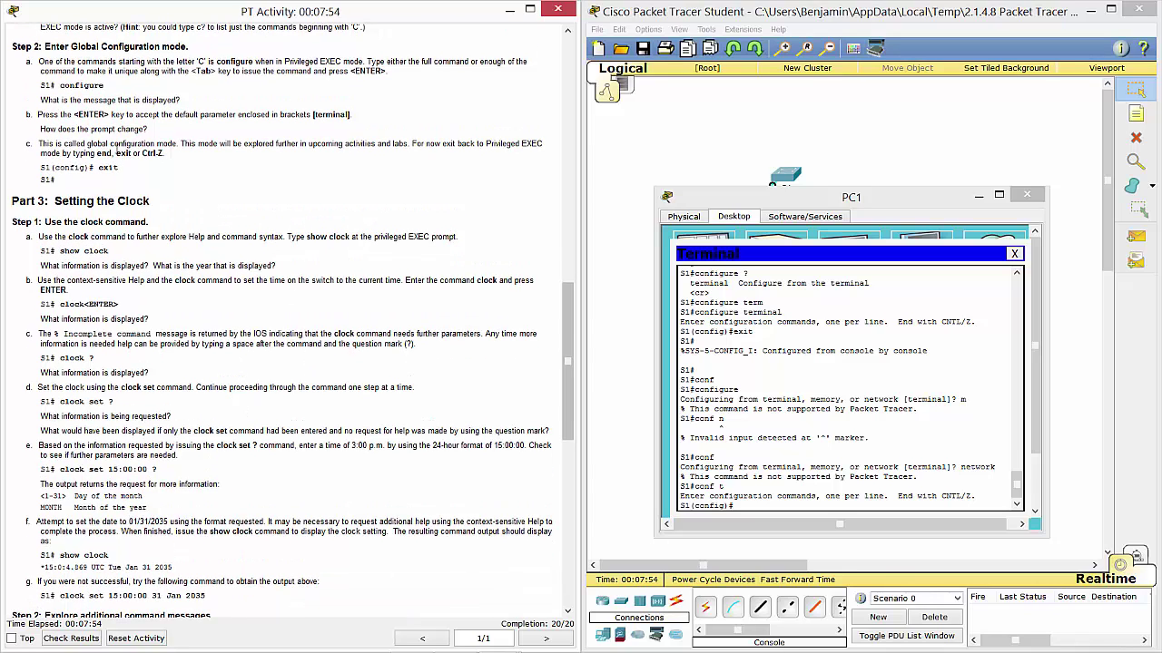
left_click(761, 503)
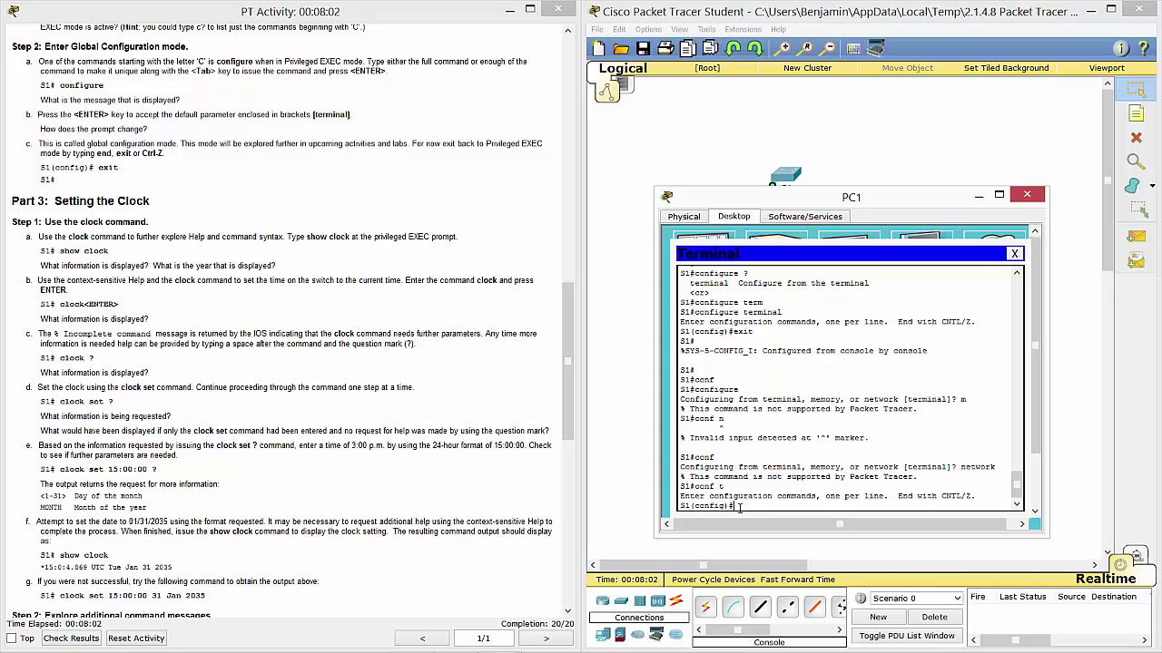
type("end")
key("Return")
key("Return")
key("Return")
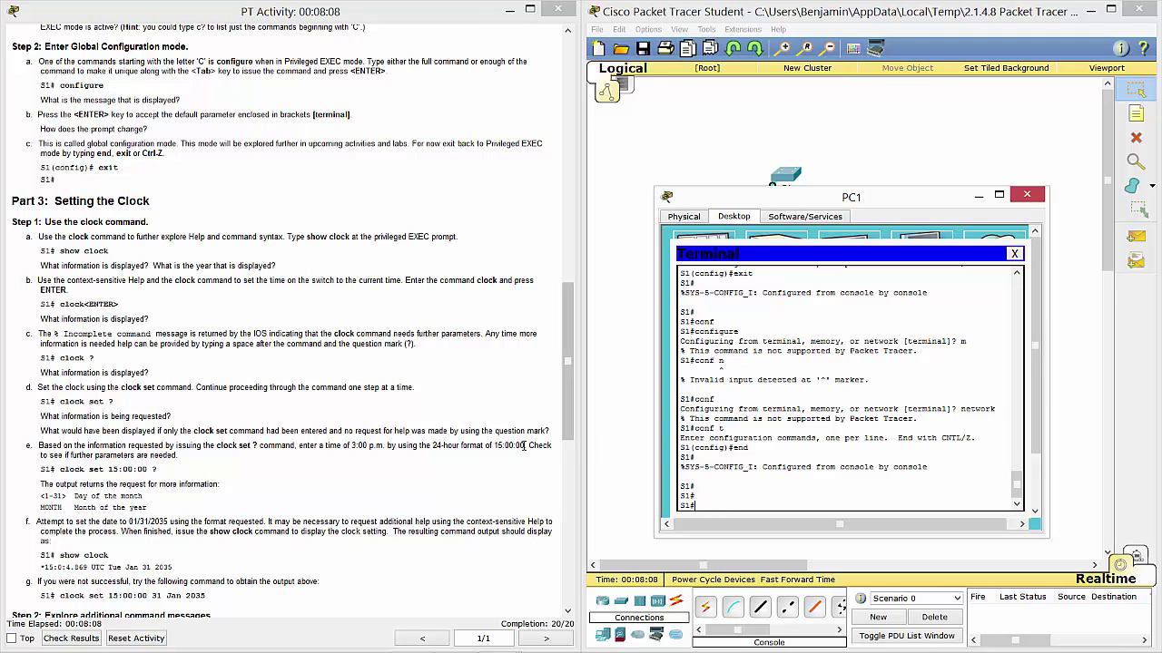
Step: Display the switch's current time and date with show clock at the S1 privileged EXEC prompt
left_click(453, 523)
scroll(453, 524, "down", 3)
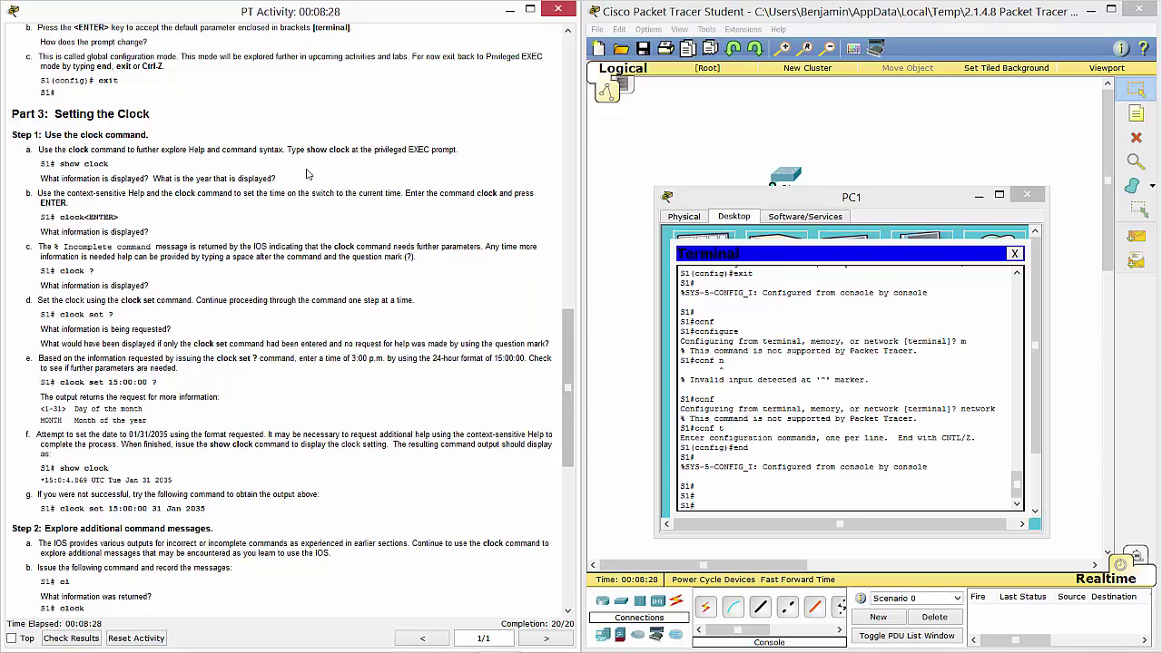
left_click(720, 467)
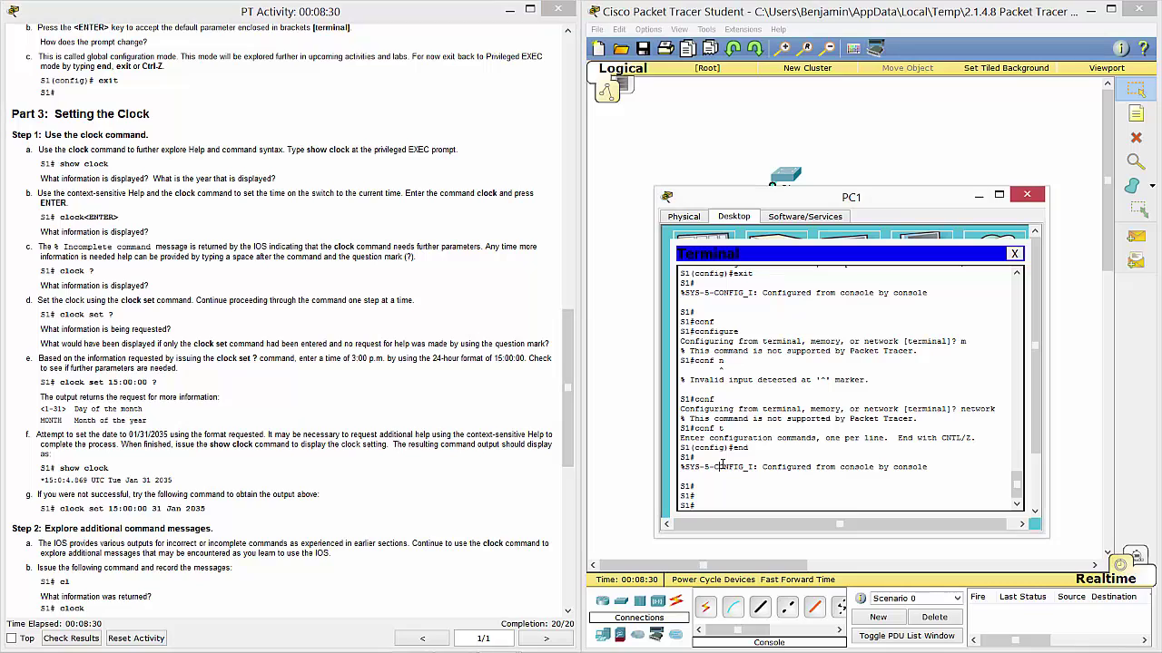
type("show c")
type(" lo")
type("lck")
key("Tab")
key("Return")
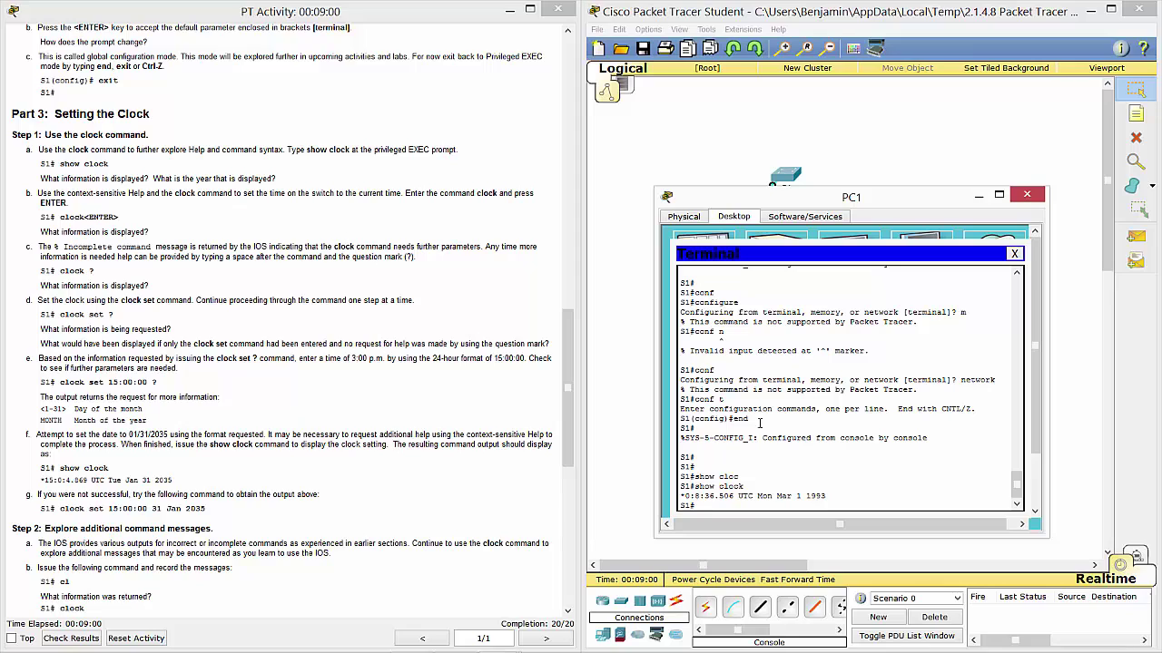
Step: Run clock without parameters on S1, and request context-sensitive help with clock ? and clock set ?
type("clock")
key("Return")
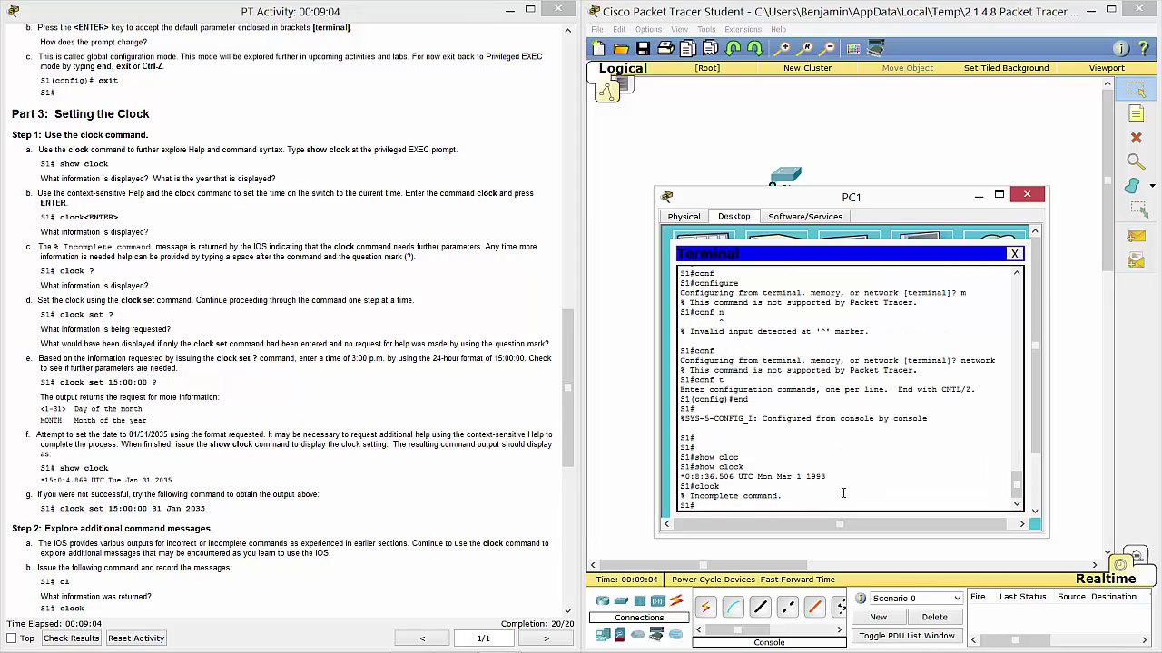
type("cc")
type("lock ?")
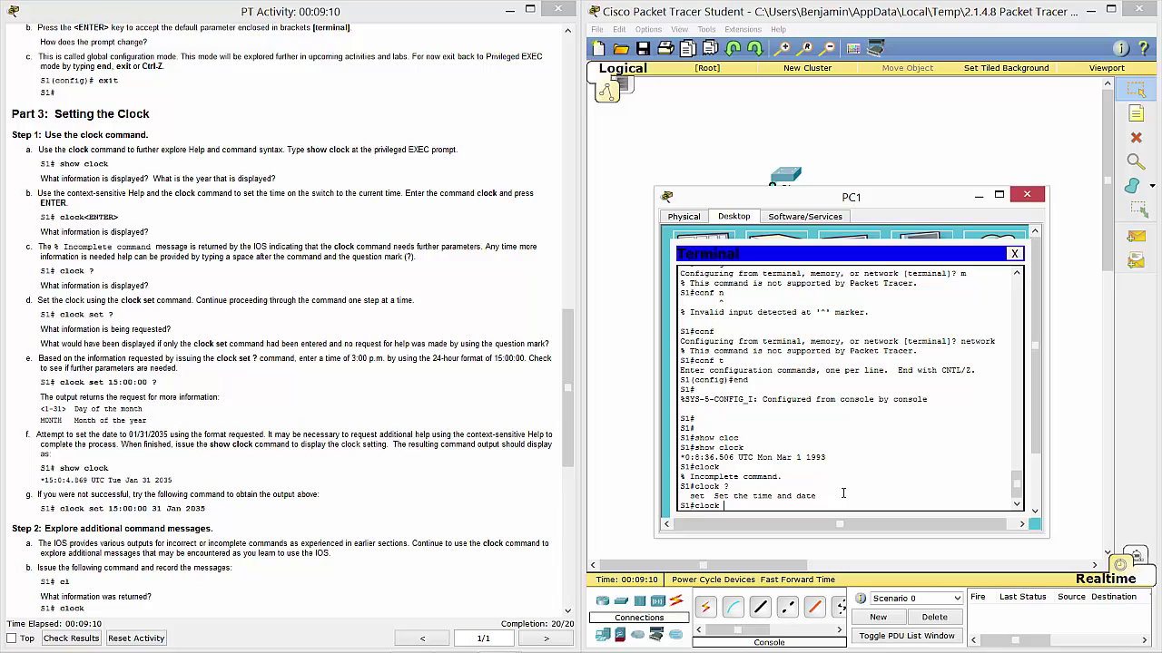
type("set ?")
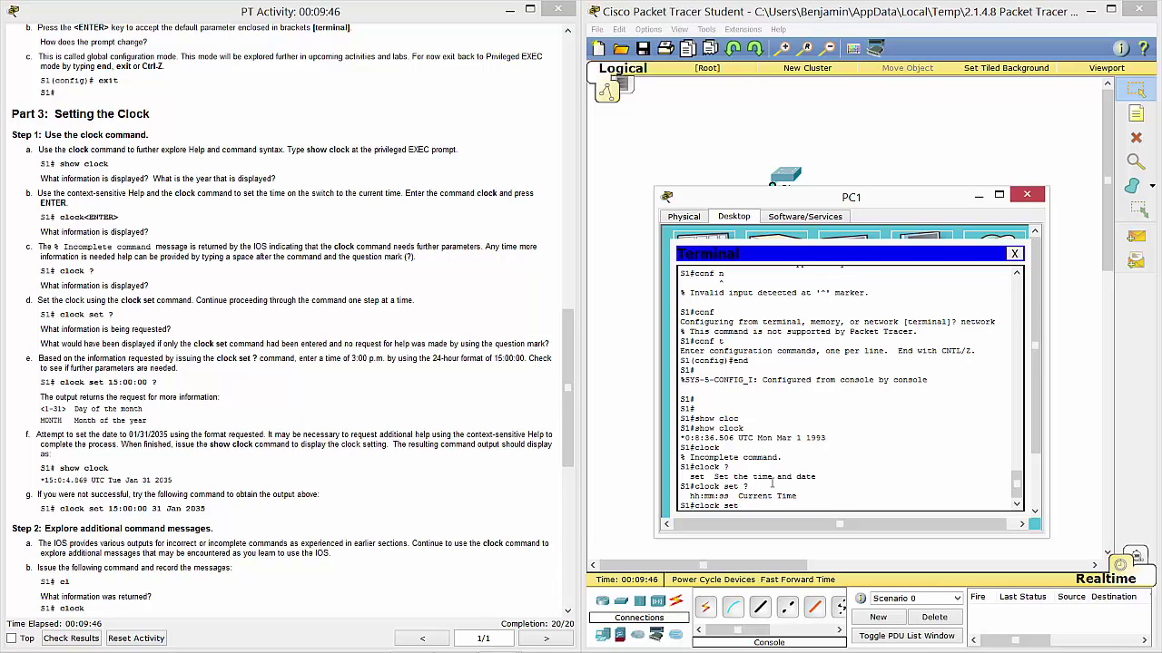
Step: Clear the unfinished clock set command and list all available privileged EXEC commands with ?
key("BackSpace")
key("BackSpace")
key("BackSpace")
key("BackSpace")
key("BackSpace")
key("BackSpace")
key("BackSpace")
key("BackSpace")
key("BackSpace")
key("BackSpace")
type("?")
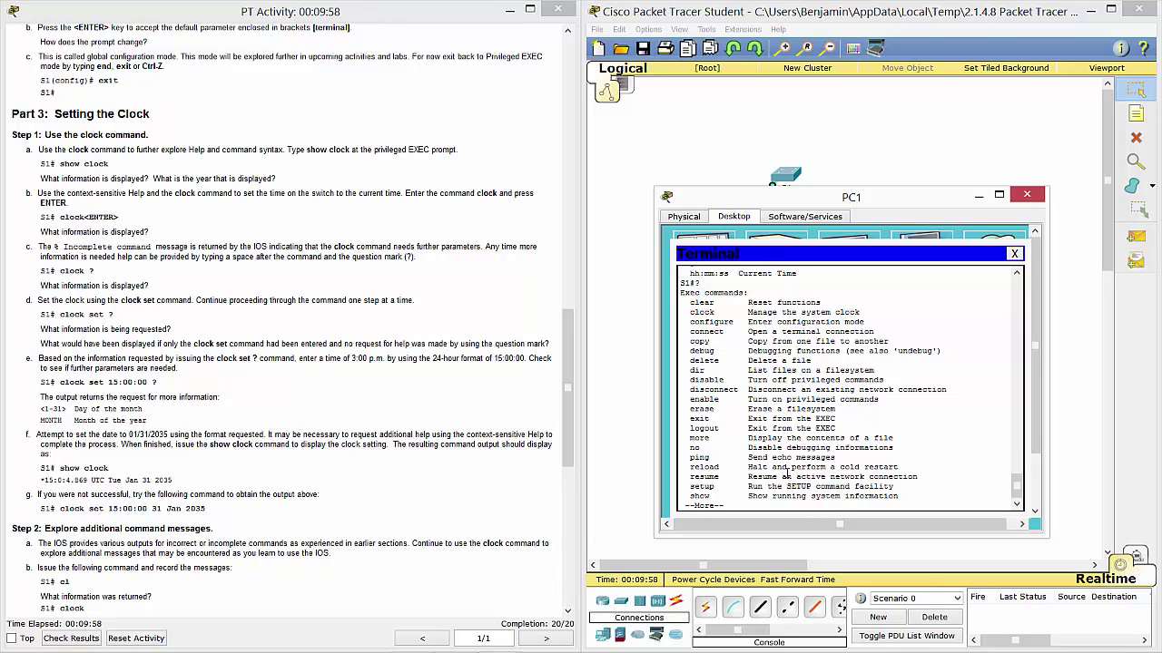
key("space")
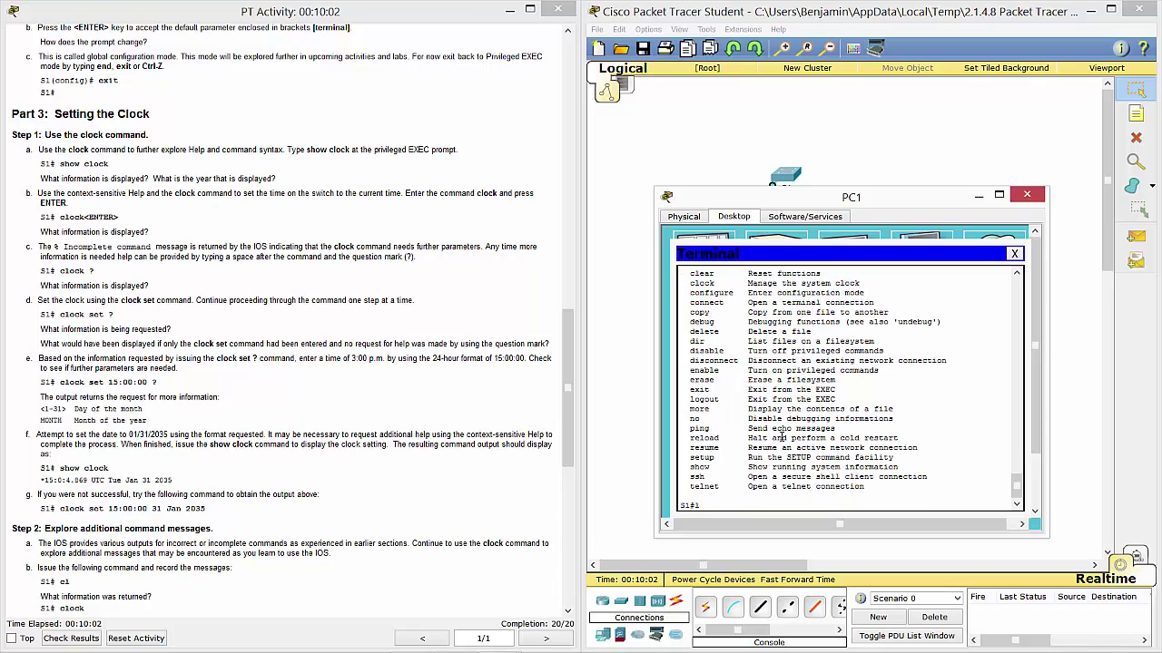
Step: Request help with clock ?, and try to set the time with clock set 15:00:00 and no date
type("clock ?")
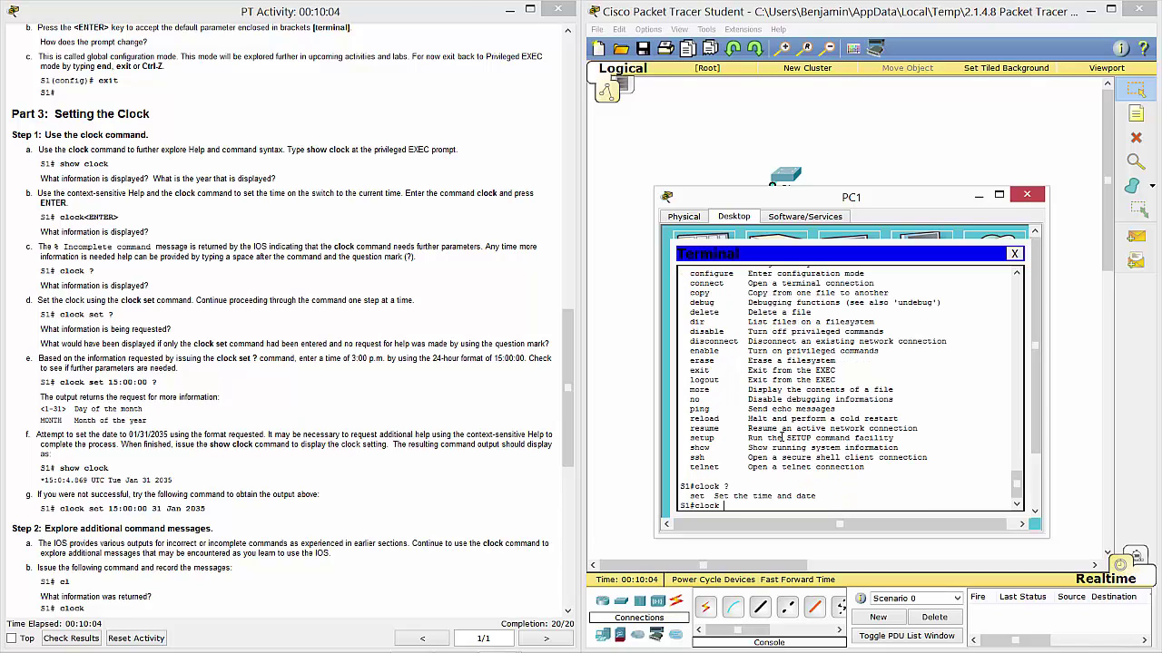
type("set")
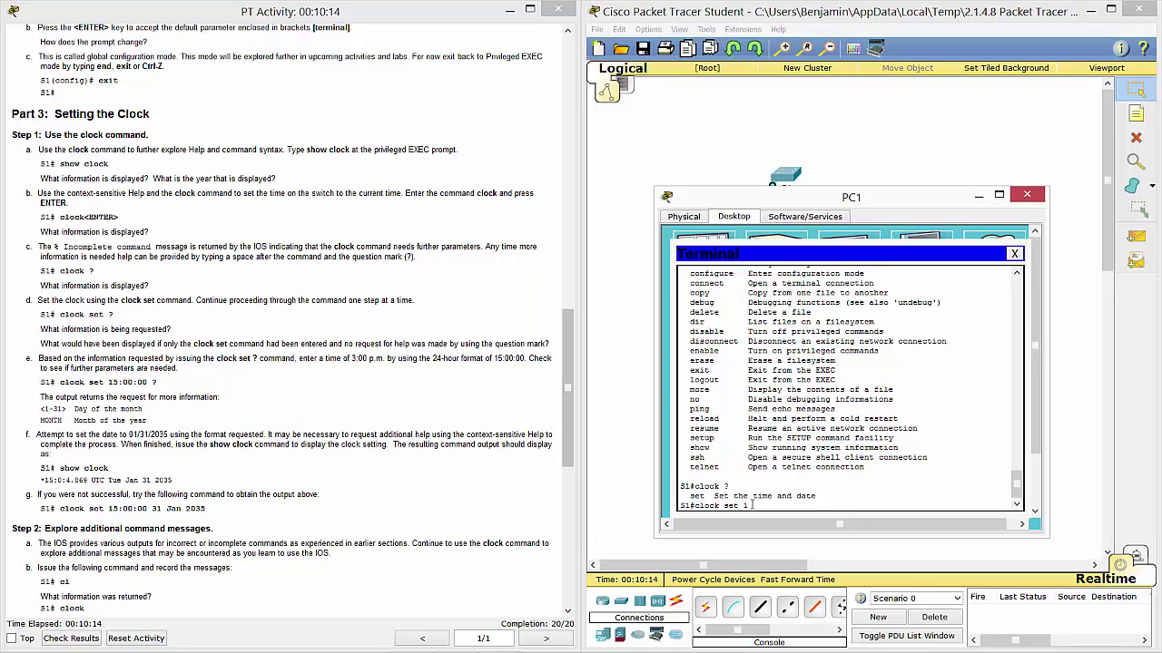
type("15:00:00")
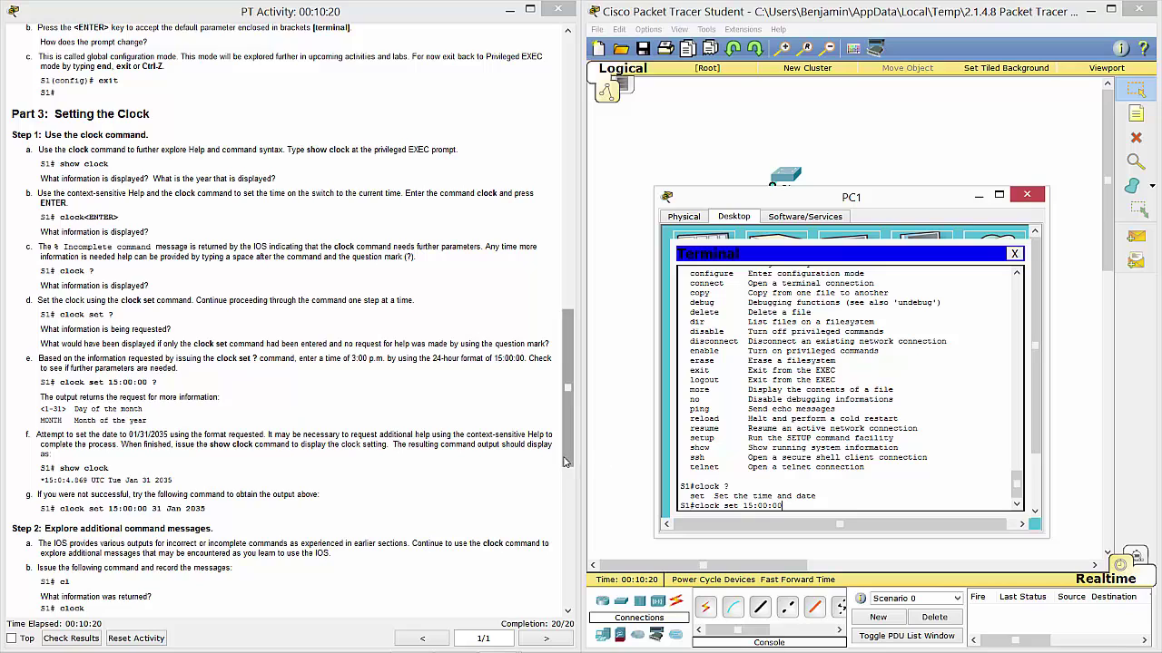
key("Return")
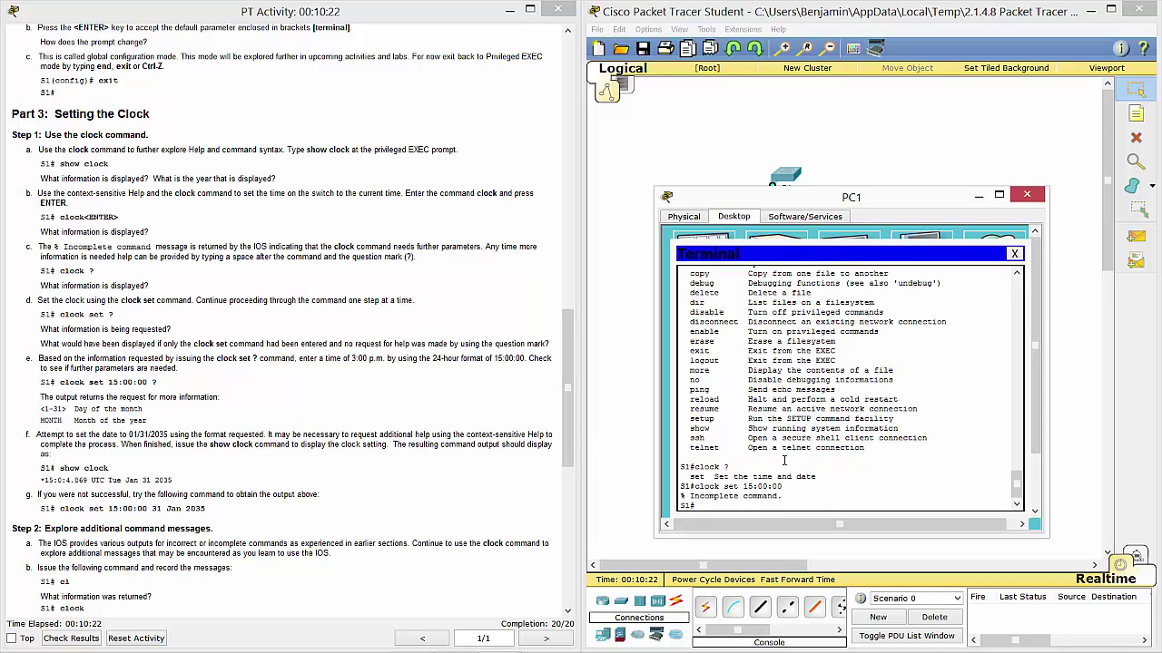
Step: Recall the clock set 15:00:00 command and check which further parameters it needs with ?
type("?")
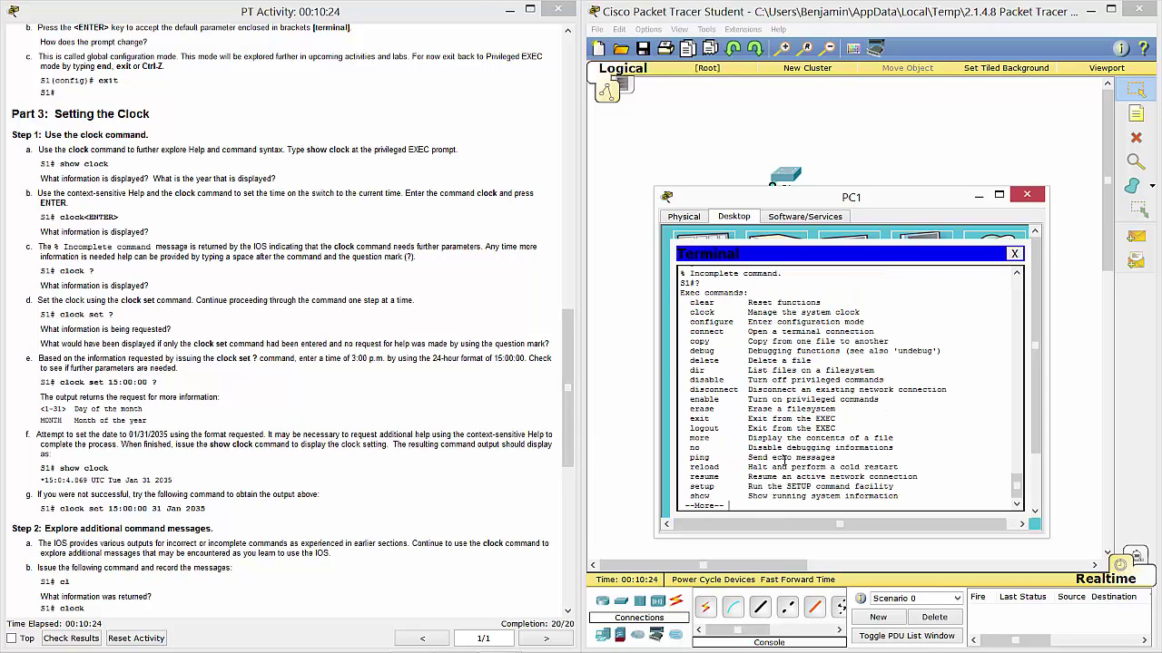
key("ctrl+c")
key("Up")
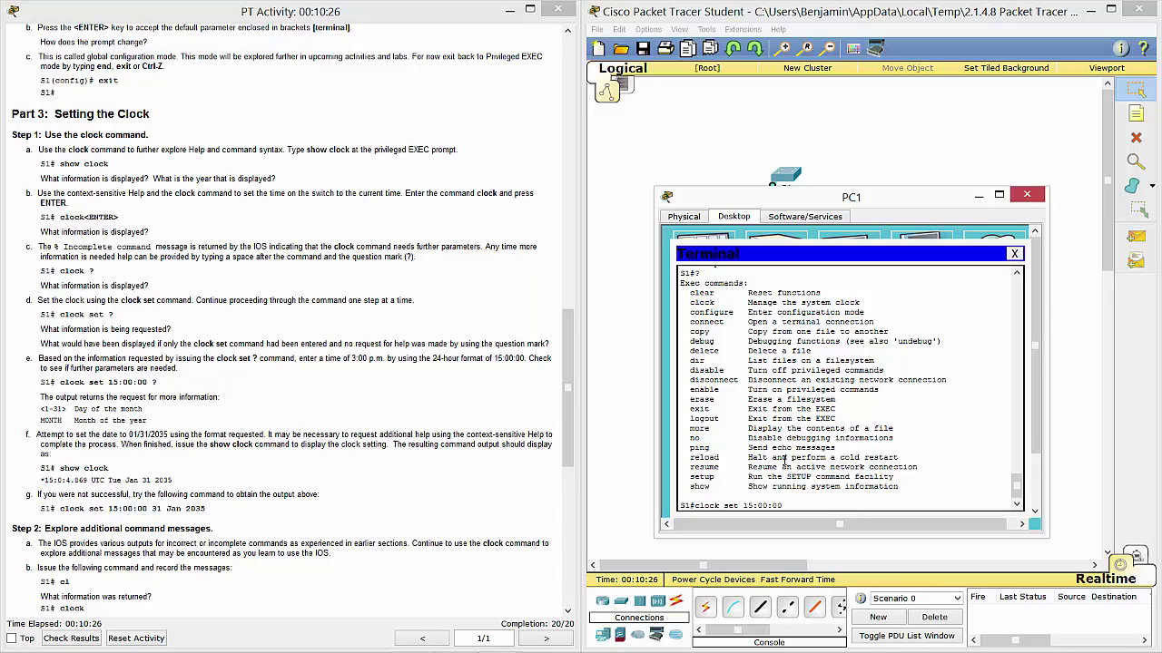
type("?")
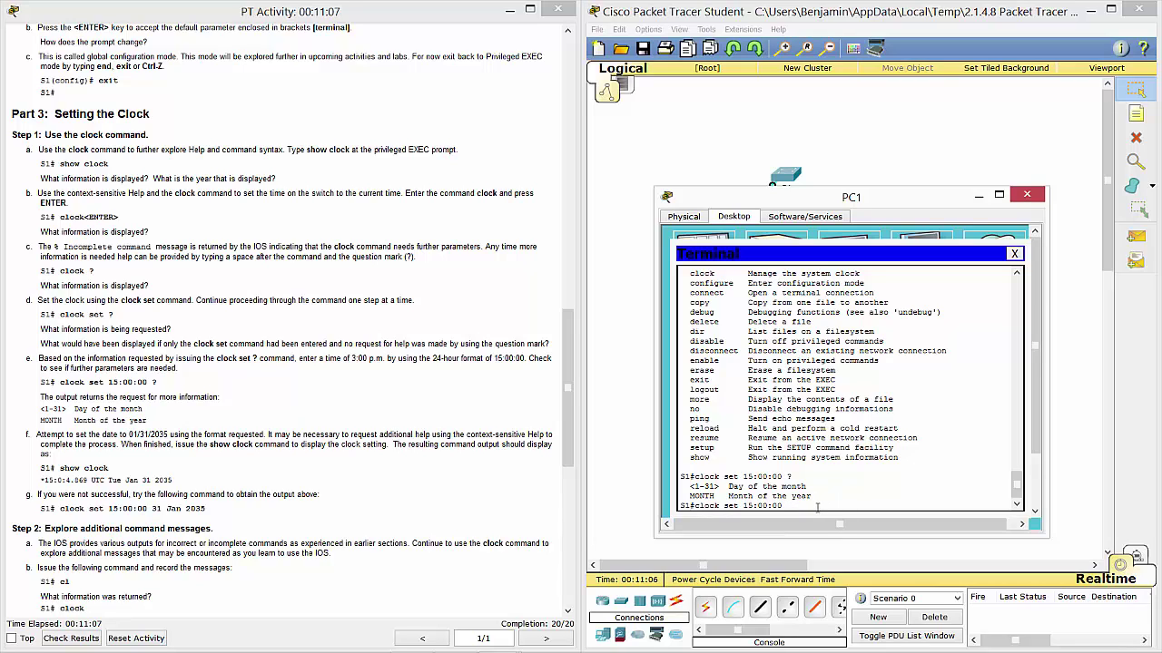
Step: Set the S1 clock to 15:00:00 31 Jan 2035 and check the setting with show clock
type("31 Jan 2035")
key("Return")
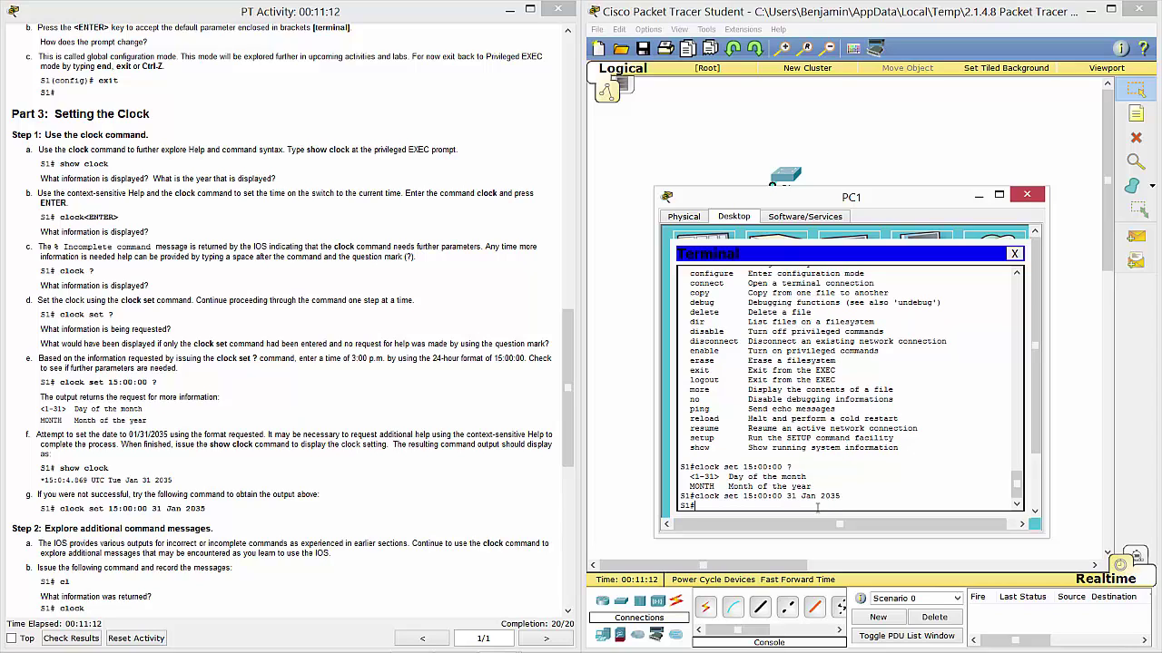
type("show clock")
key("Return")
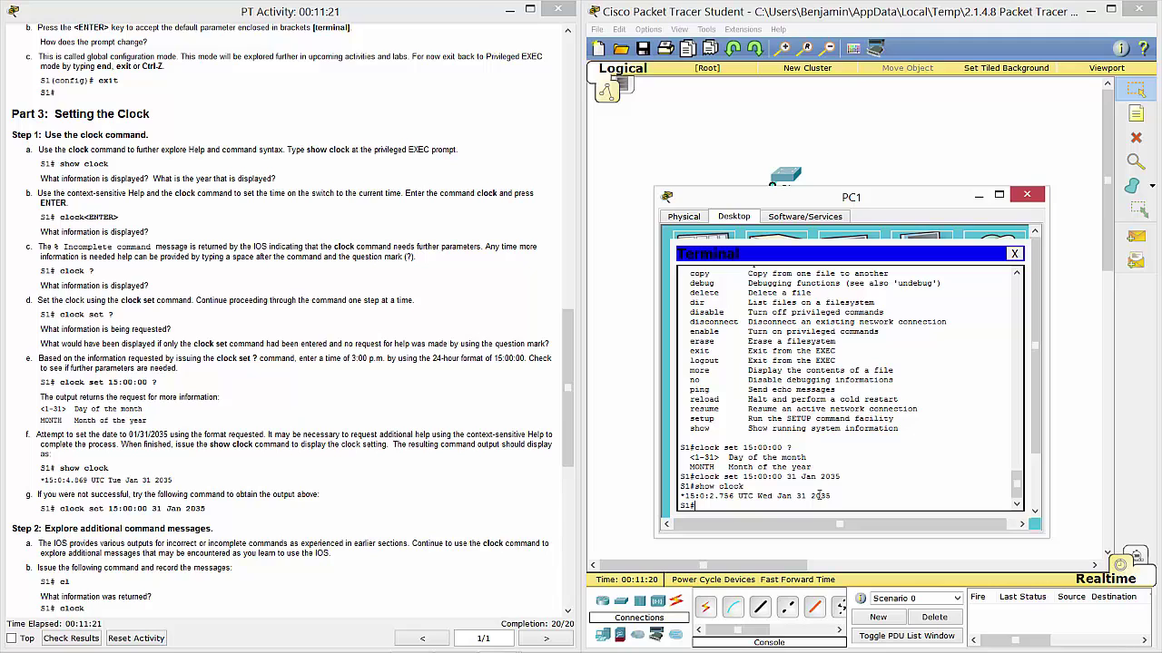
Step: Issue the ambiguous command cl and the incomplete command clock from Part 3, Step 2 on S1
left_click(266, 488)
scroll(266, 487, "down", 7)
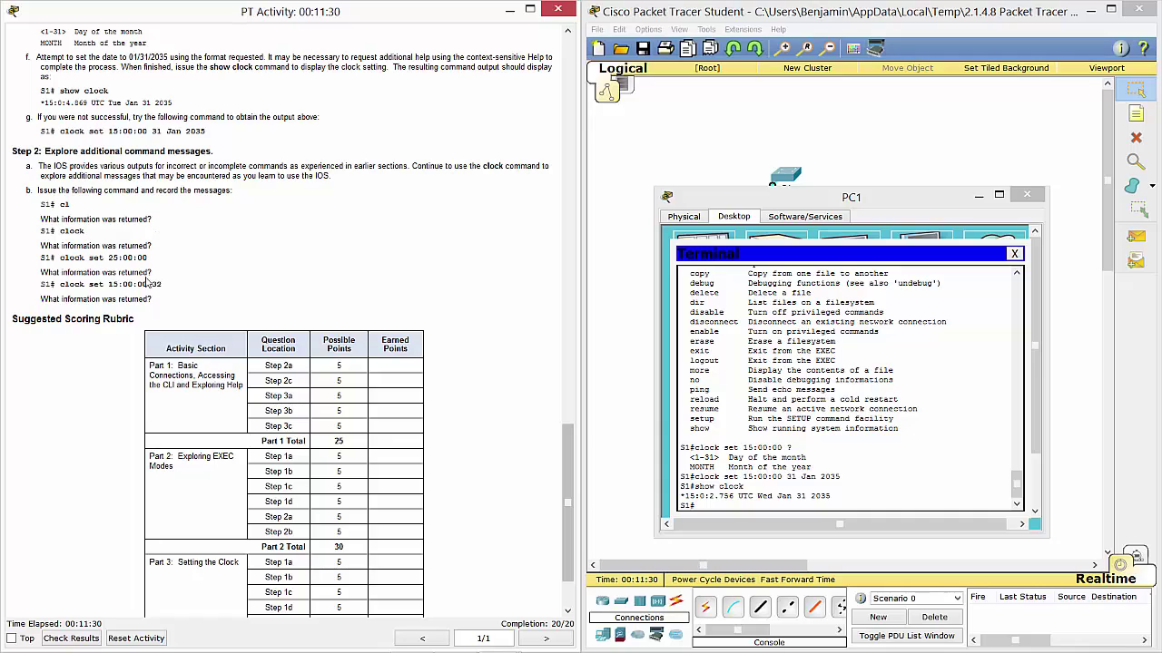
left_click(724, 505)
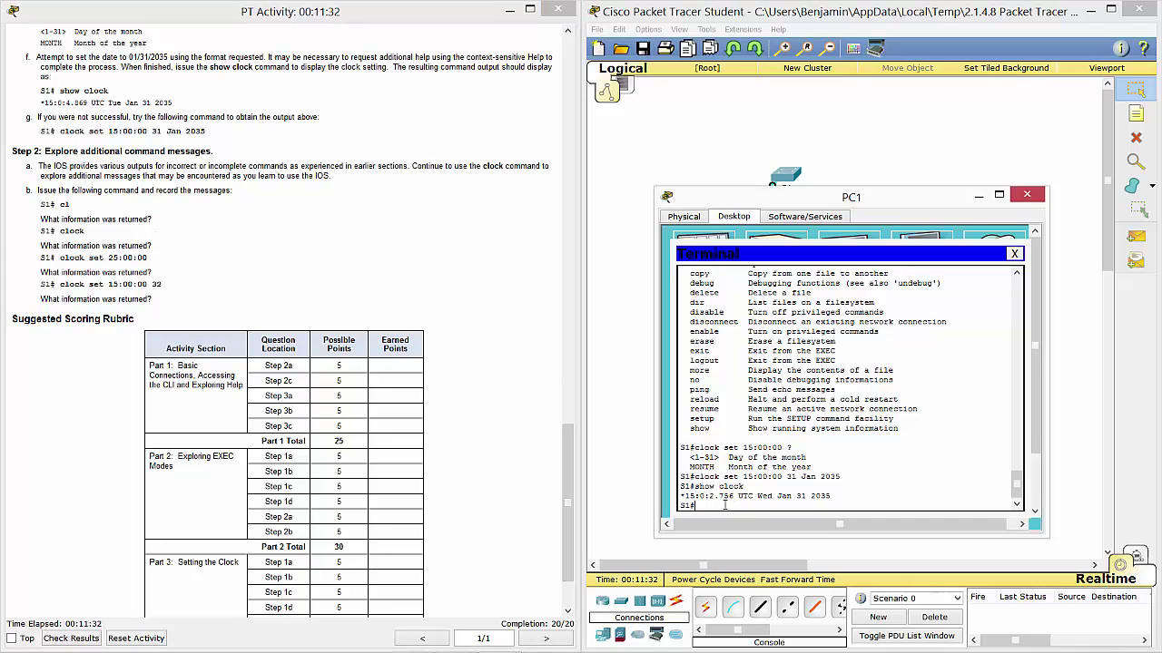
type("cl")
key("Return")
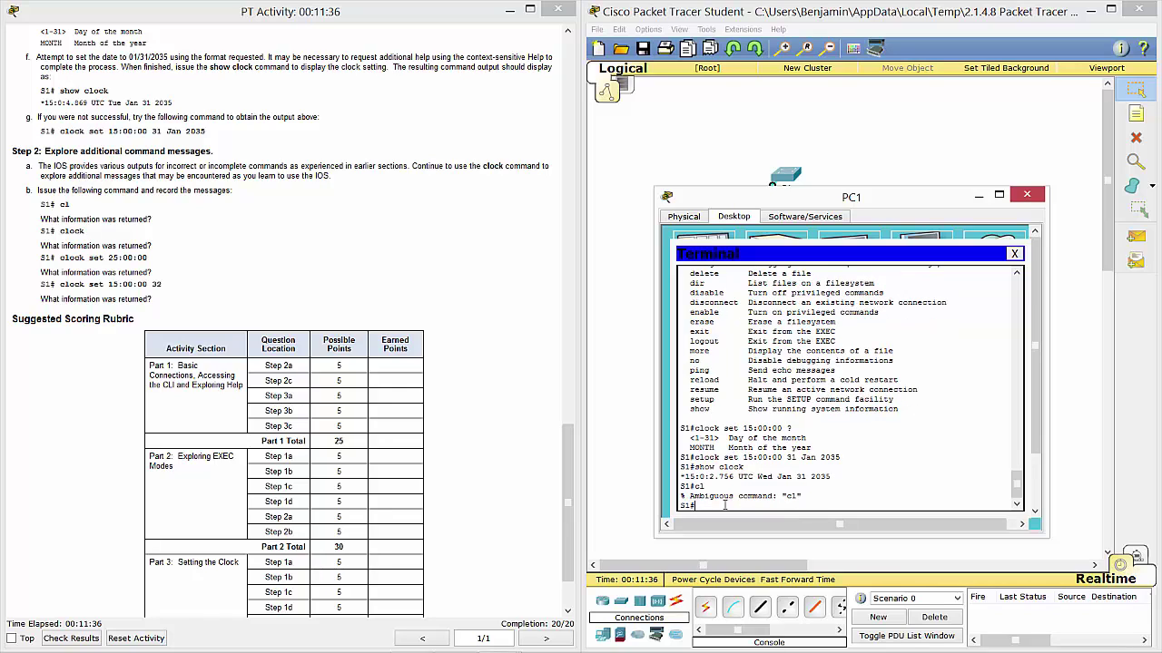
type("clock")
key("Return")
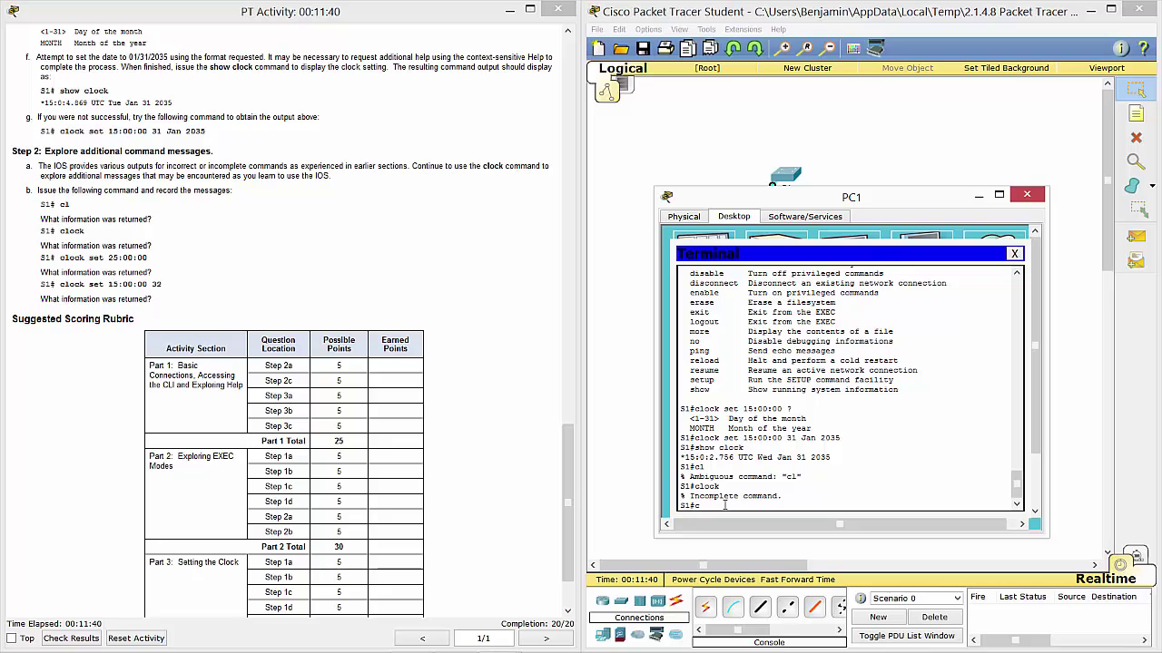
Step: Try the invalid commands clock set 25:00:00 and clock set 15:00:00 32 on S1
type("clock s")
key("BackSpace")
key("BackSpace")
key("BackSpace")
key("BackSpace")
key("BackSpace")
key("BackSpace")
type("closet")
key("BackSpace")
key("BackSpace")
key("BackSpace")
type("ck set 25:00:00")
key("Return")
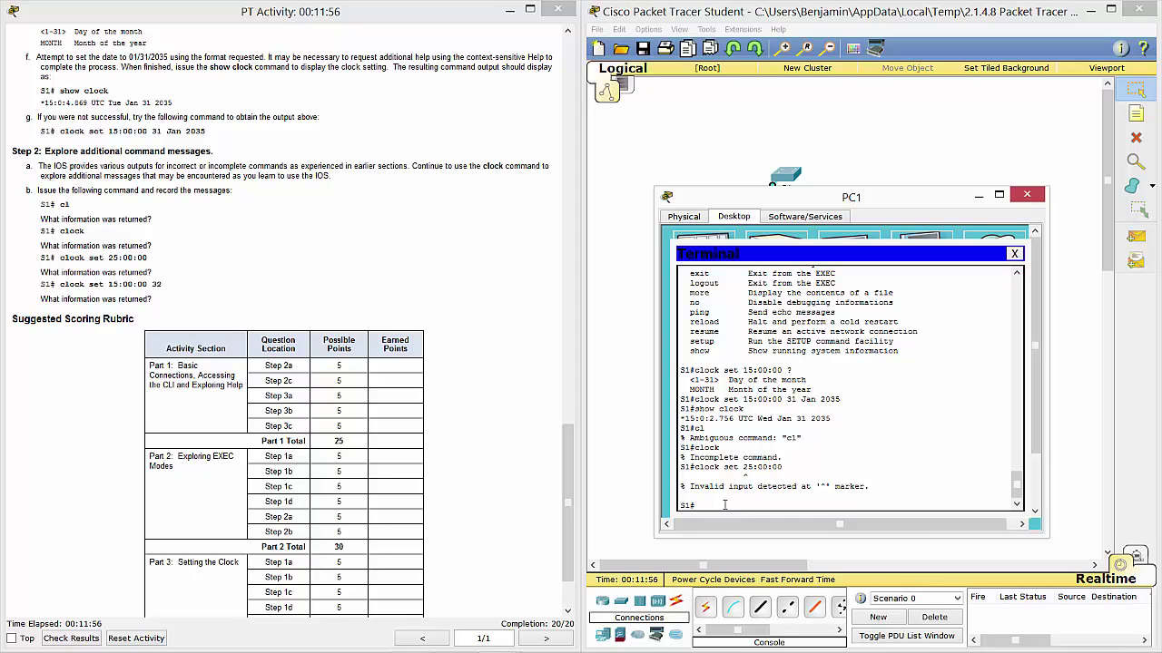
type("clock set 15:00:00 32")
key("Return")
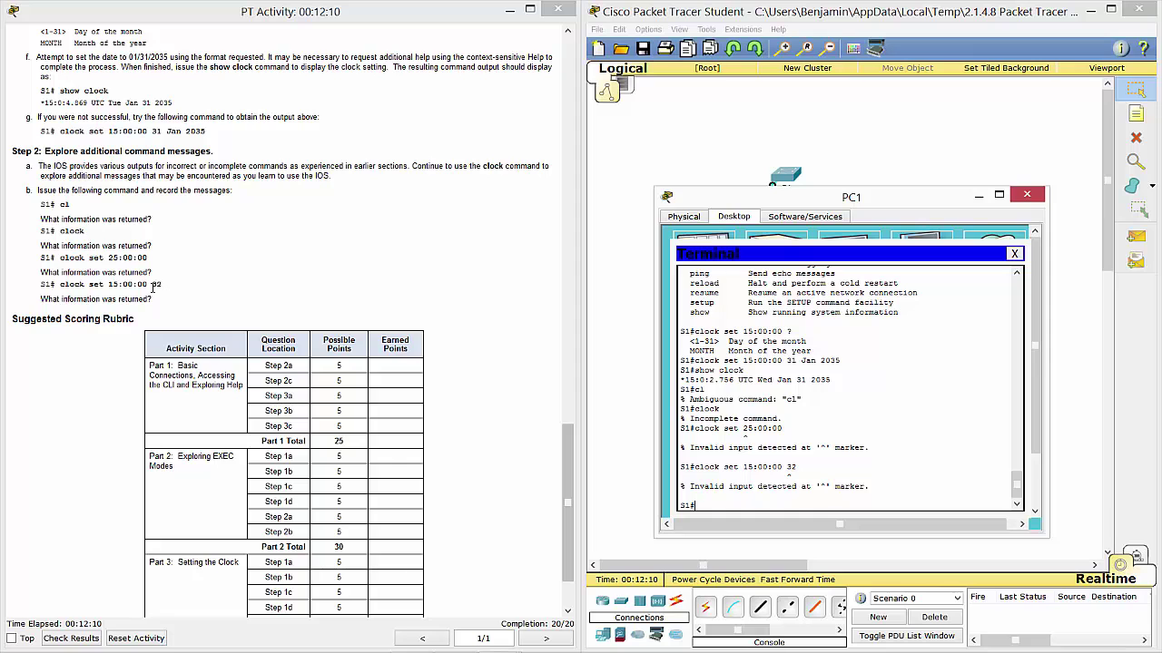
Step: Review the activity instructions from Part 1 through Part 3 and the Suggested Scoring Rubric
left_click(382, 295)
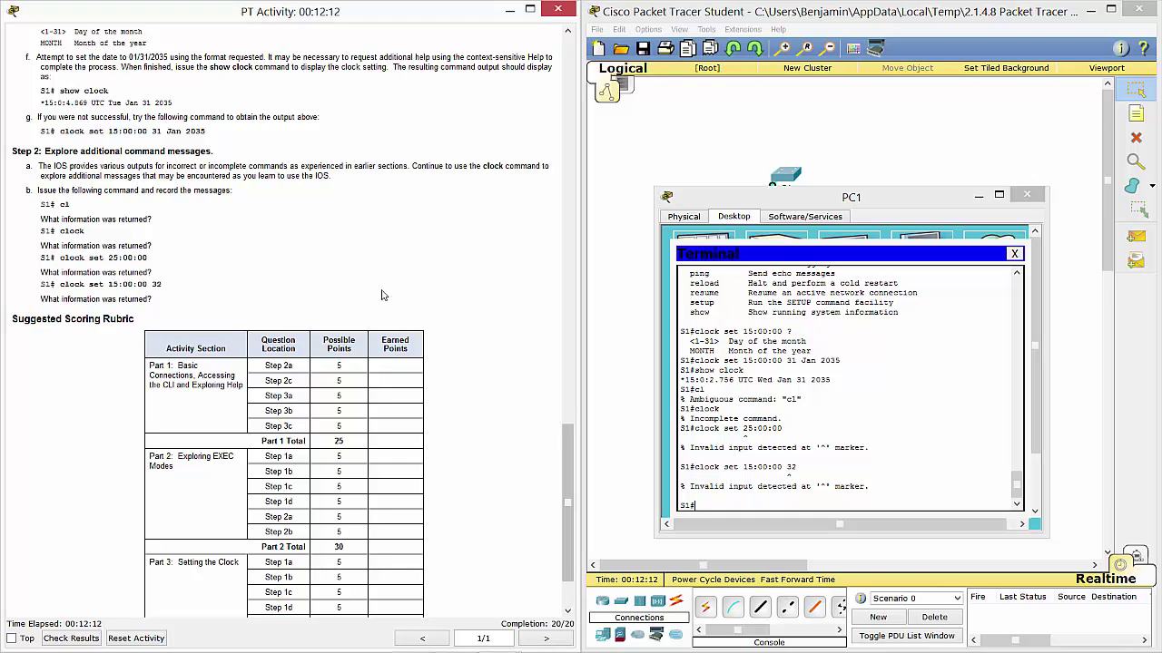
scroll(381, 295, "down", 2)
scroll(381, 295, "up", 6)
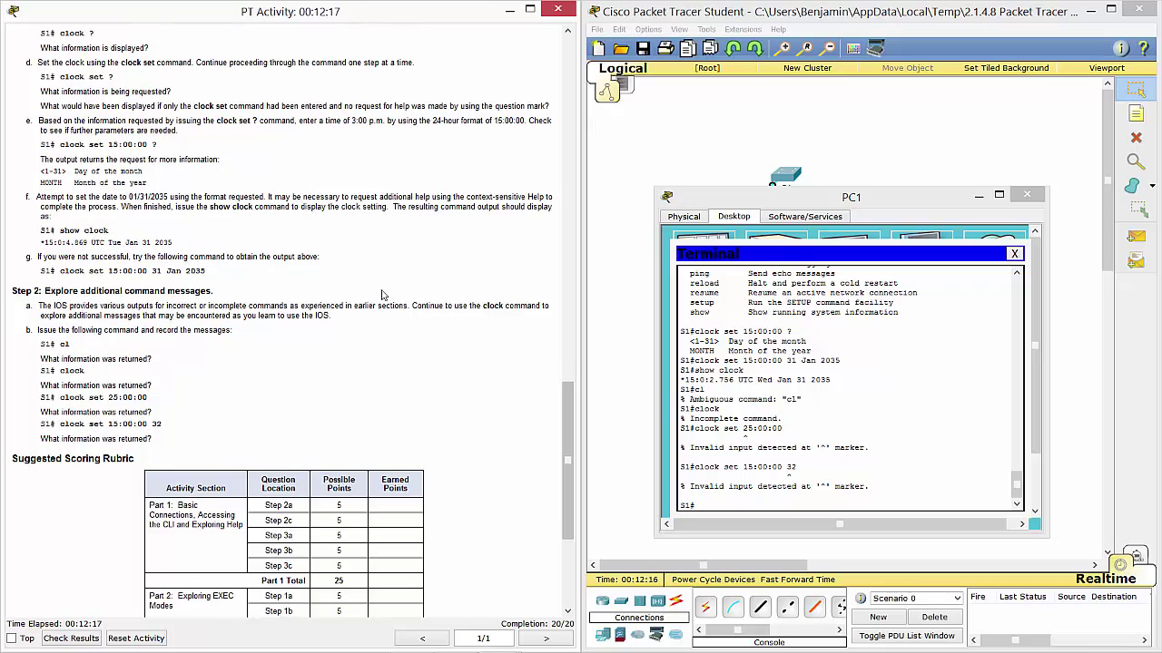
scroll(381, 295, "down", 5)
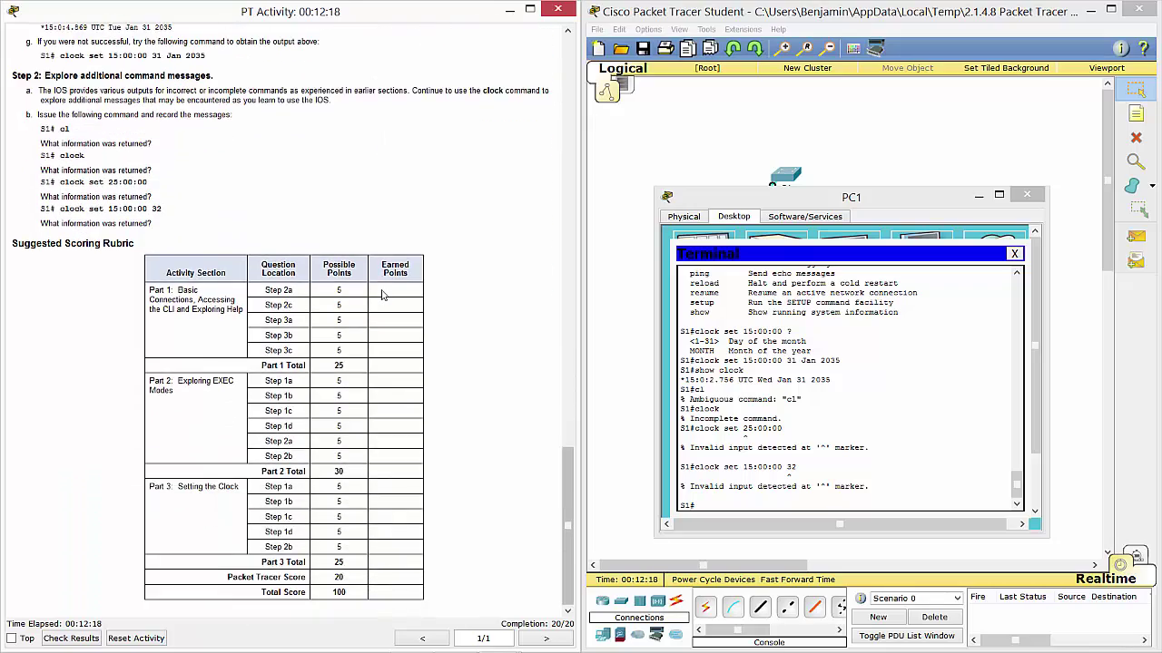
scroll(381, 295, "up", 6)
scroll(381, 295, "down", 6)
scroll(381, 295, "up", 20)
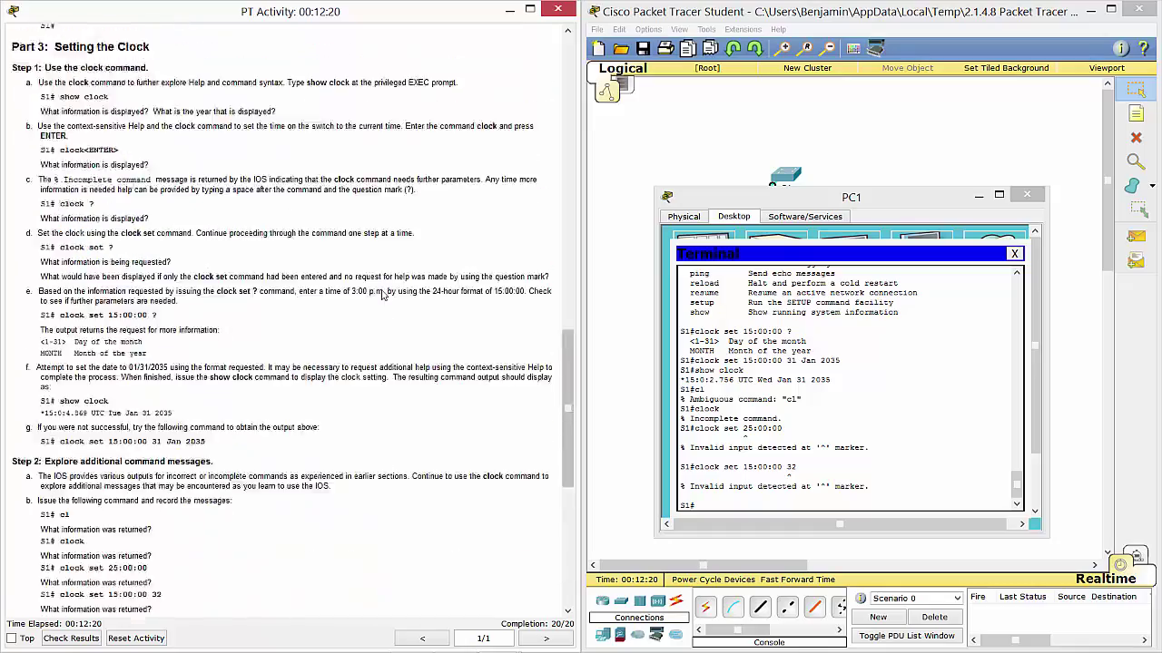
scroll(381, 295, "up", 2)
scroll(381, 295, "down", 20)
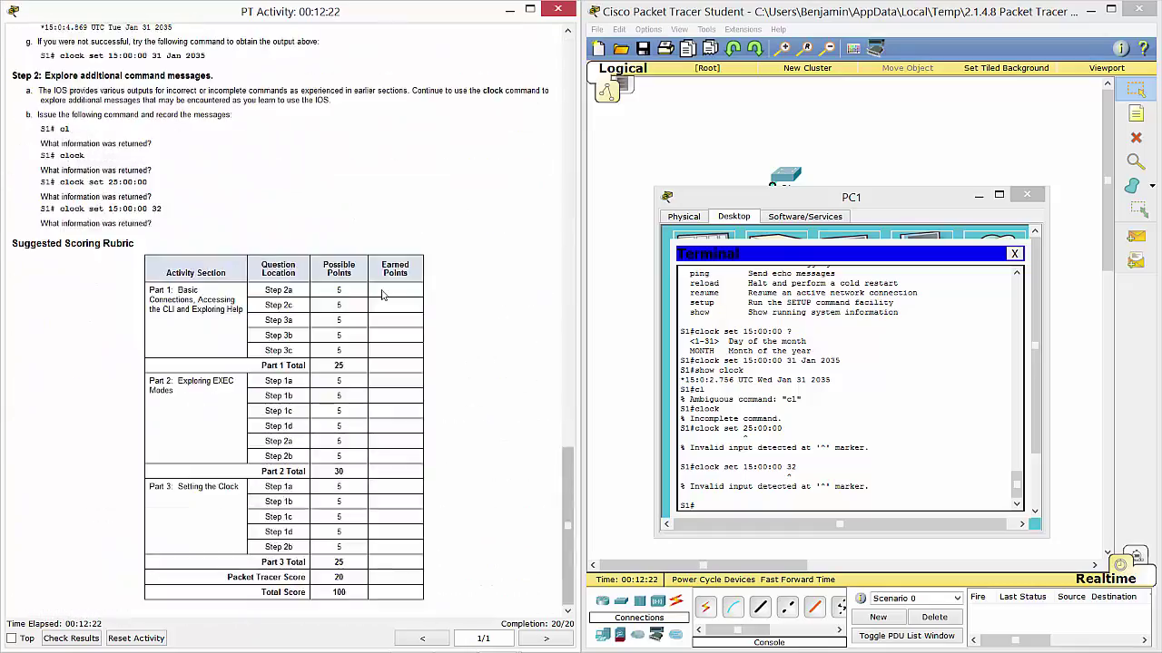
scroll(381, 295, "up", 20)
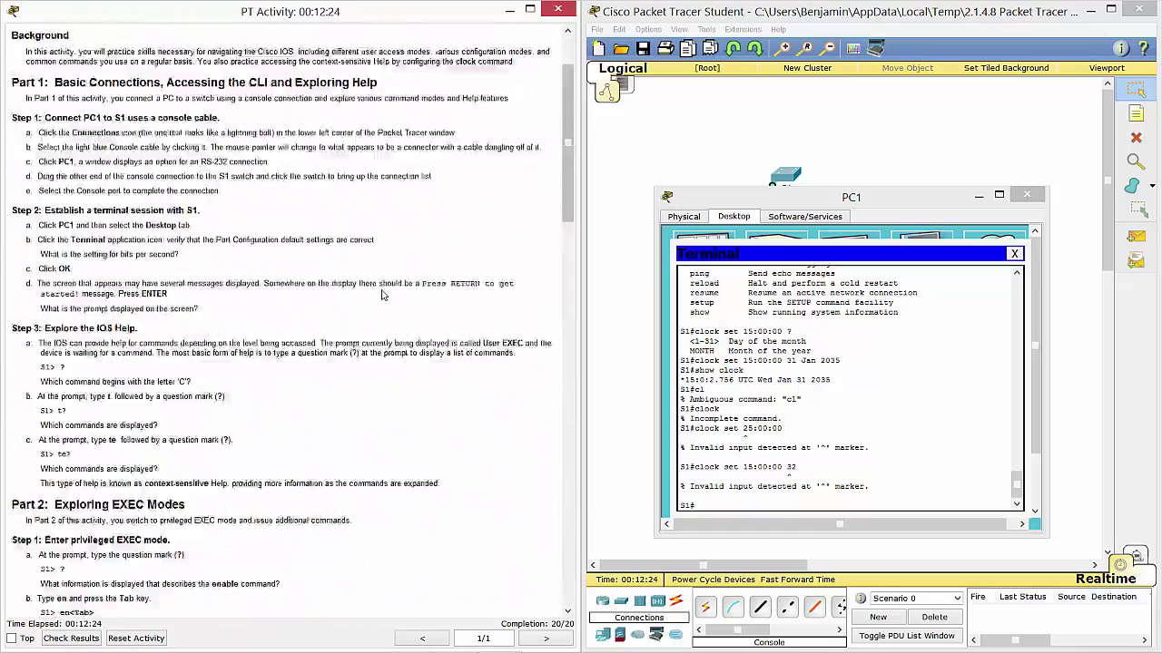
scroll(381, 295, "down", 10)
scroll(381, 295, "down", 10)
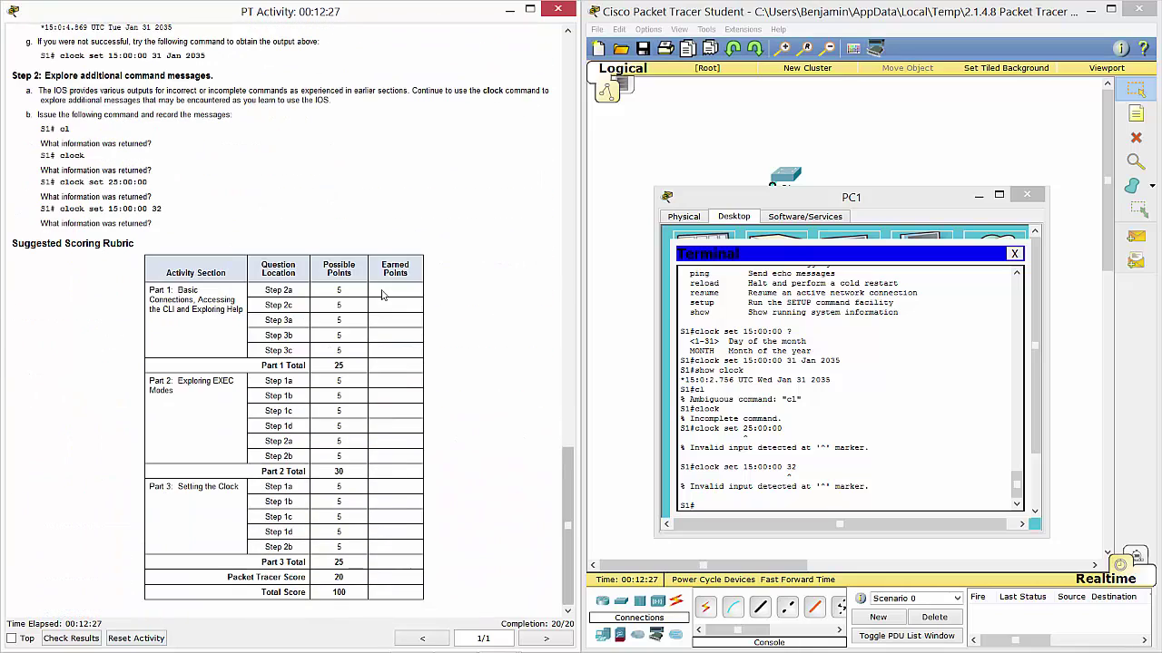